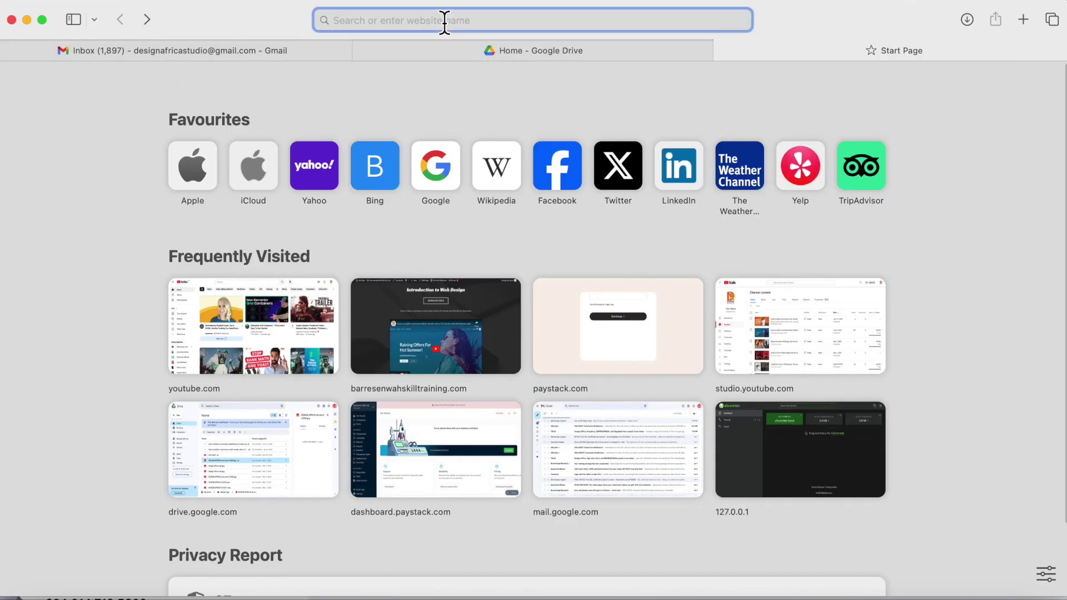
Step: Go to the Paystack website from Safari's address bar and reach the sign-up page
text(pay)
key(Return)
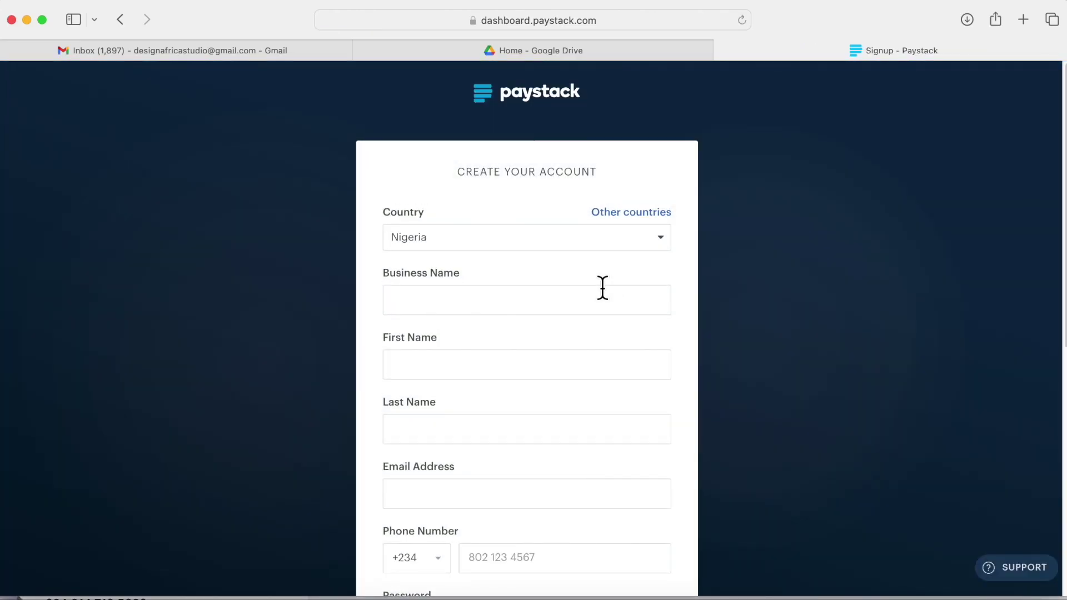
Step: Enter business name 'Stream Africa' and the owner's first and last name
click(465, 301)
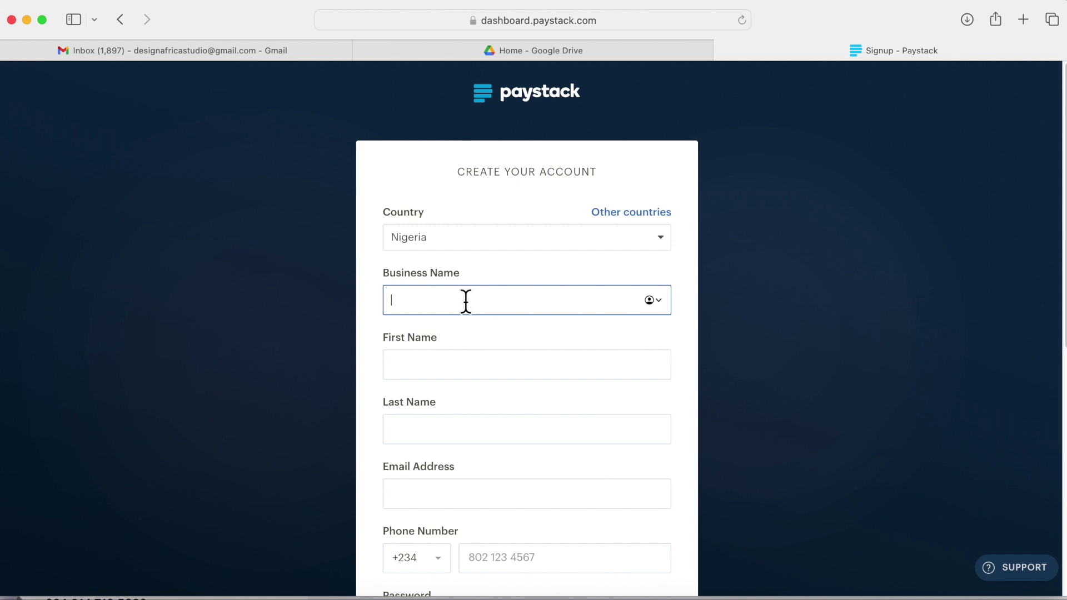
text(movie)
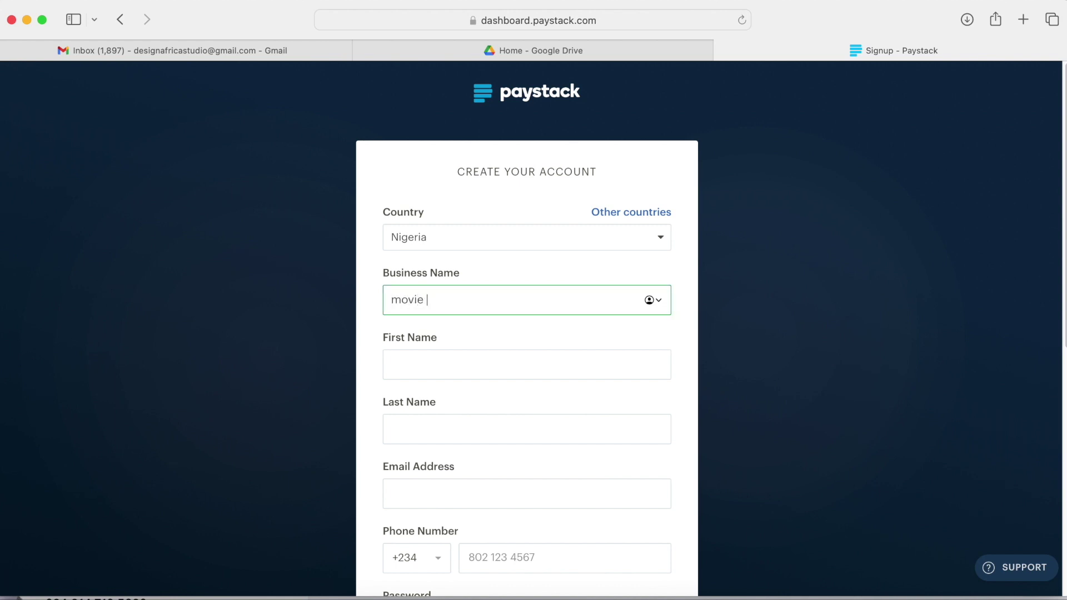
key(BackSpace)
key(BackSpace)
key(BackSpace)
key(BackSpace)
key(BackSpace)
key(BackSpace)
text(Stream Africa)
click(426, 356)
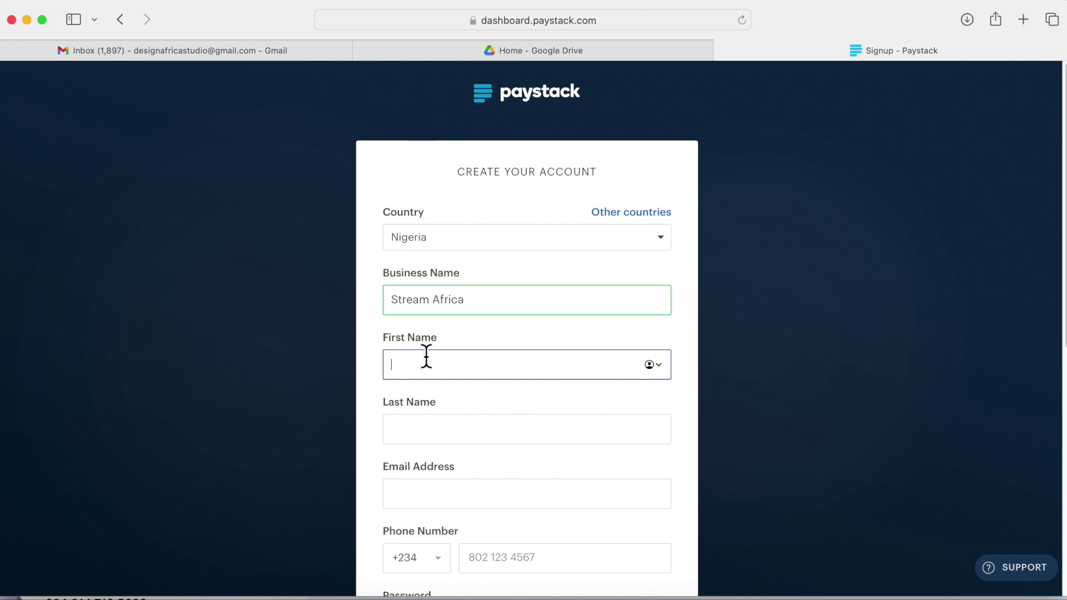
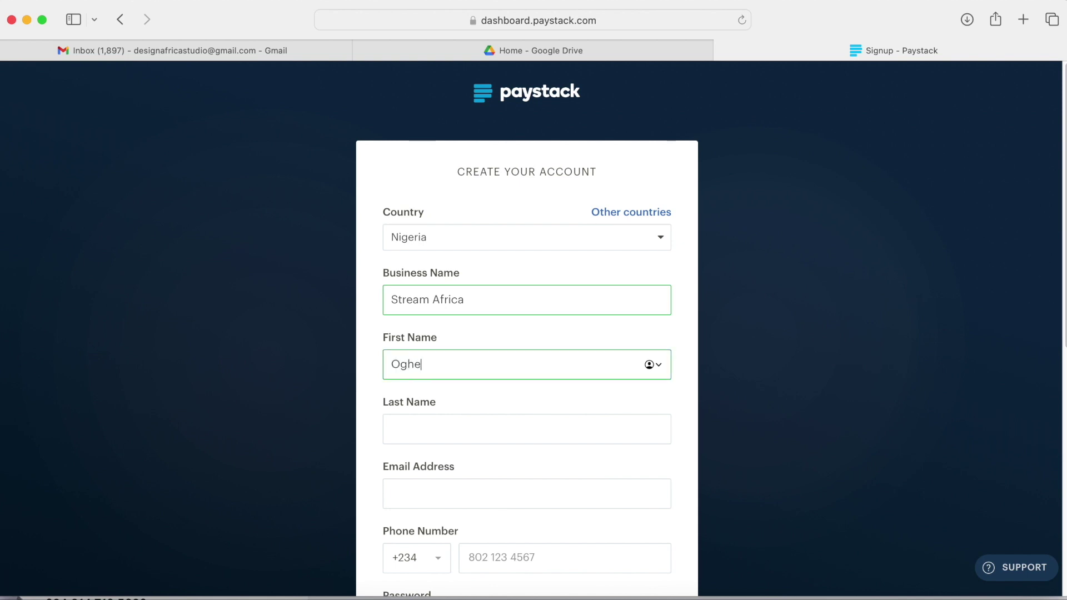
click(421, 426)
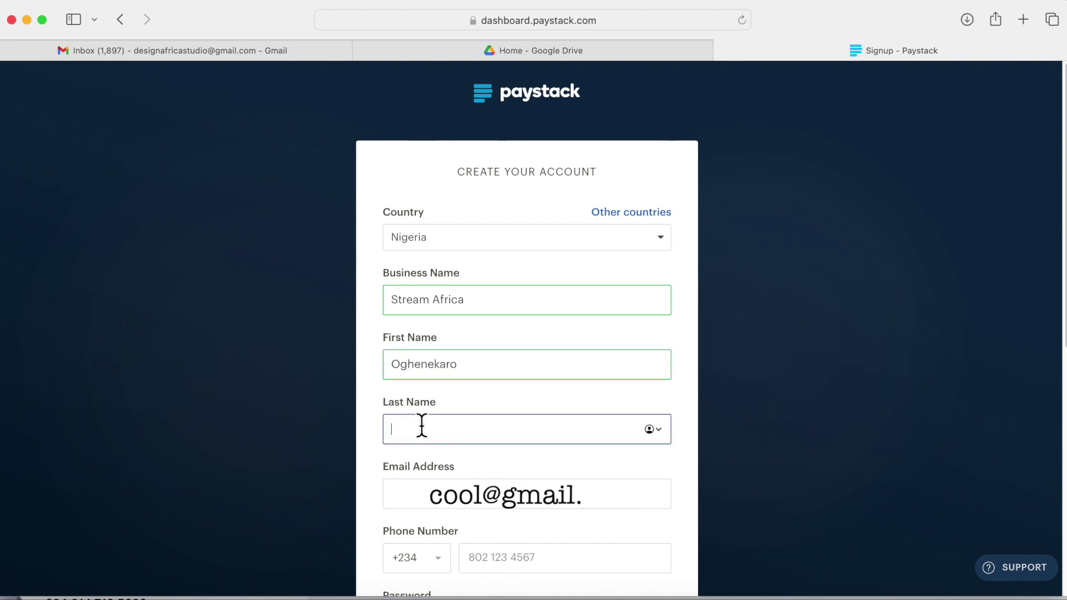
Step: Choose Starter Business and answer 'No, I'm not' to being a software developer
click(426, 490)
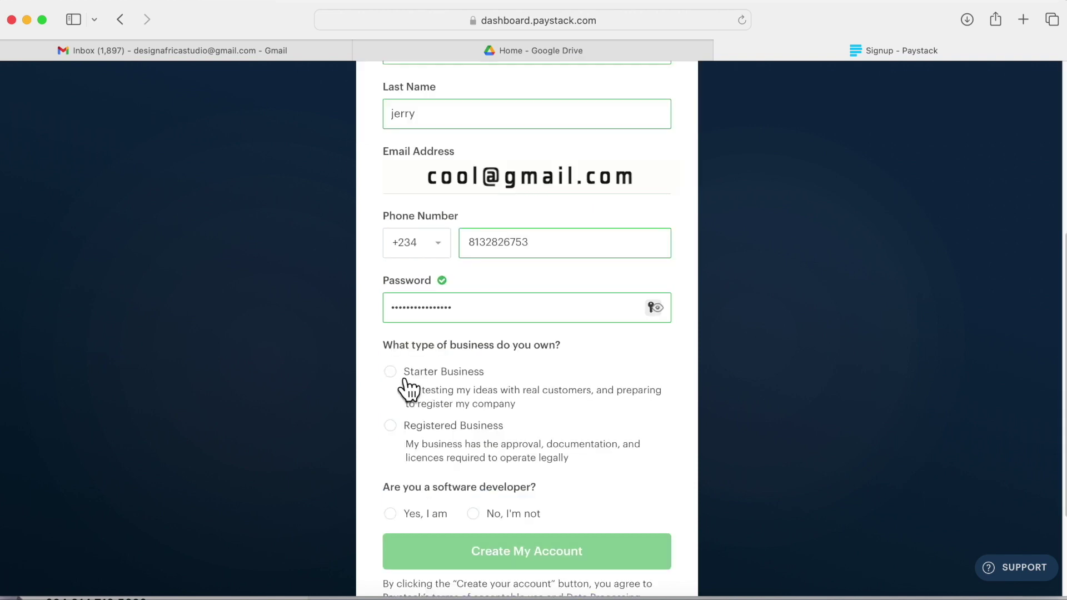
click(394, 373)
scroll(494, 441, down, 1)
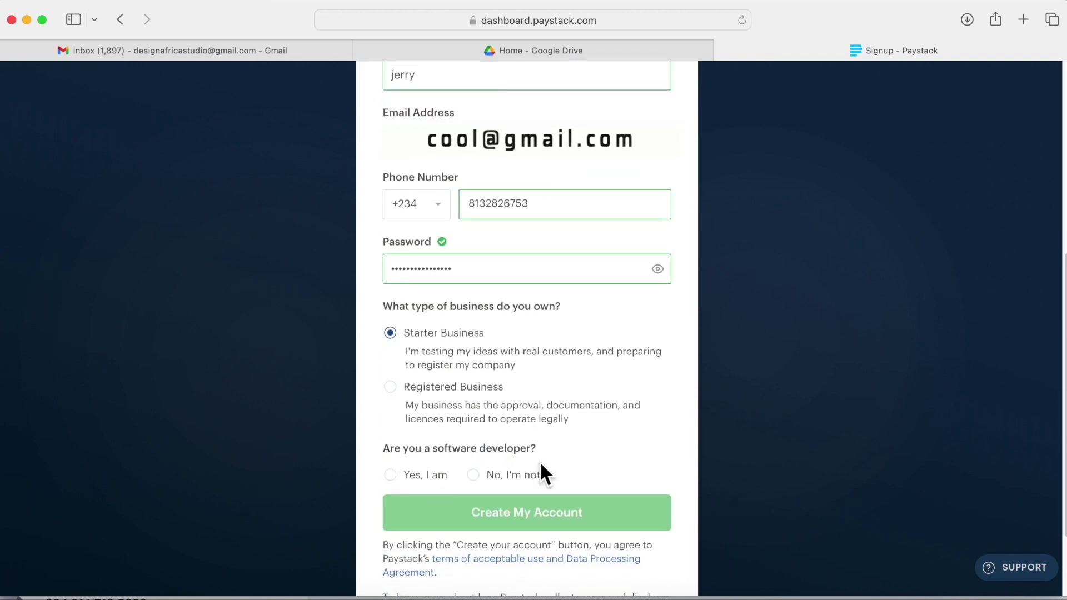
click(473, 476)
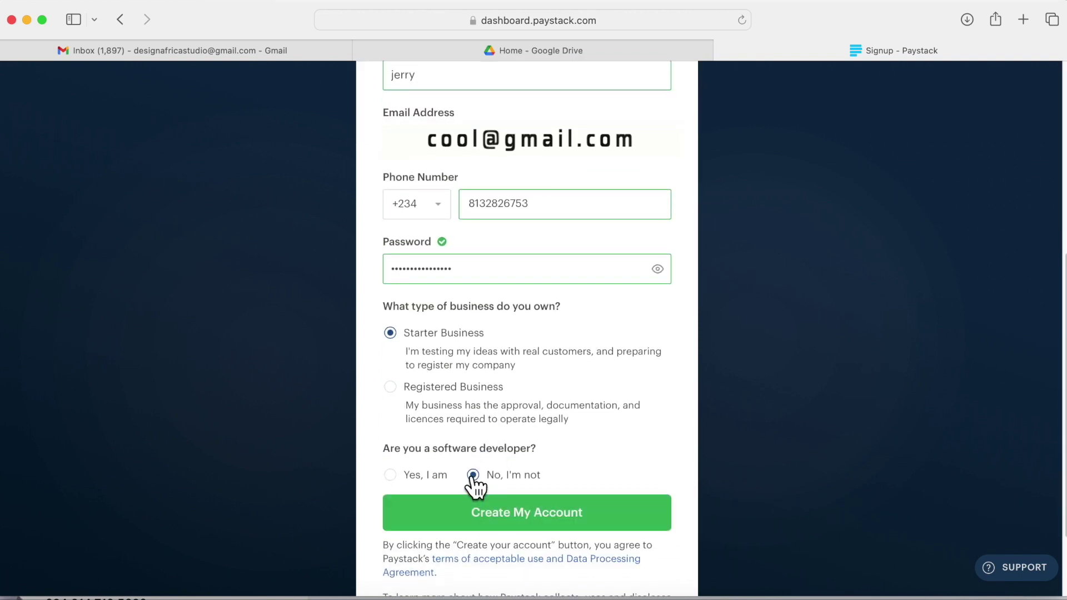
click(391, 476)
click(472, 477)
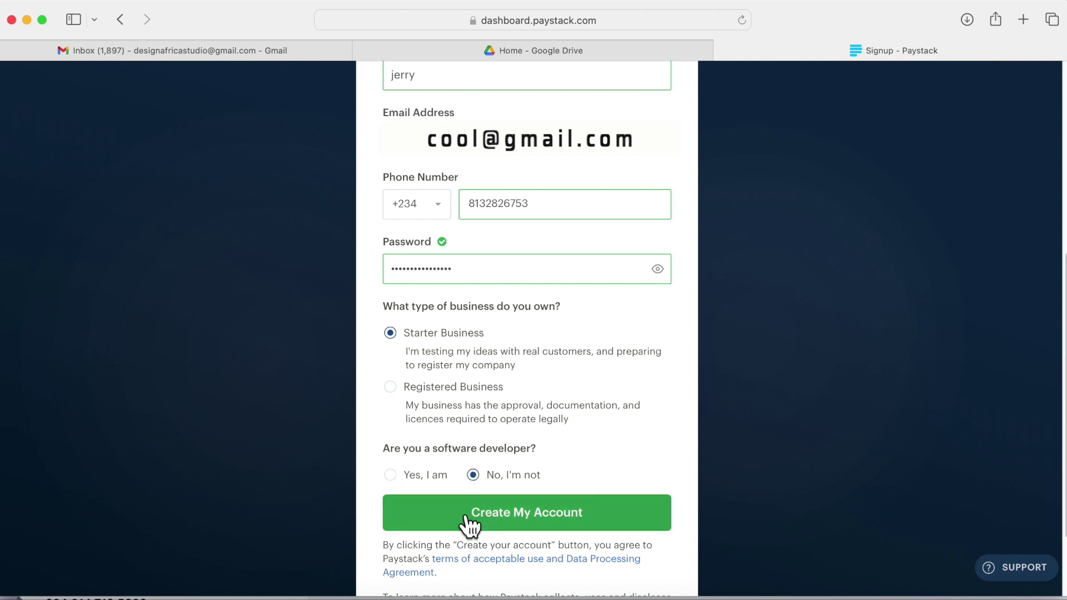
Step: Submit the sign-up form and save the new password in Safari
click(440, 511)
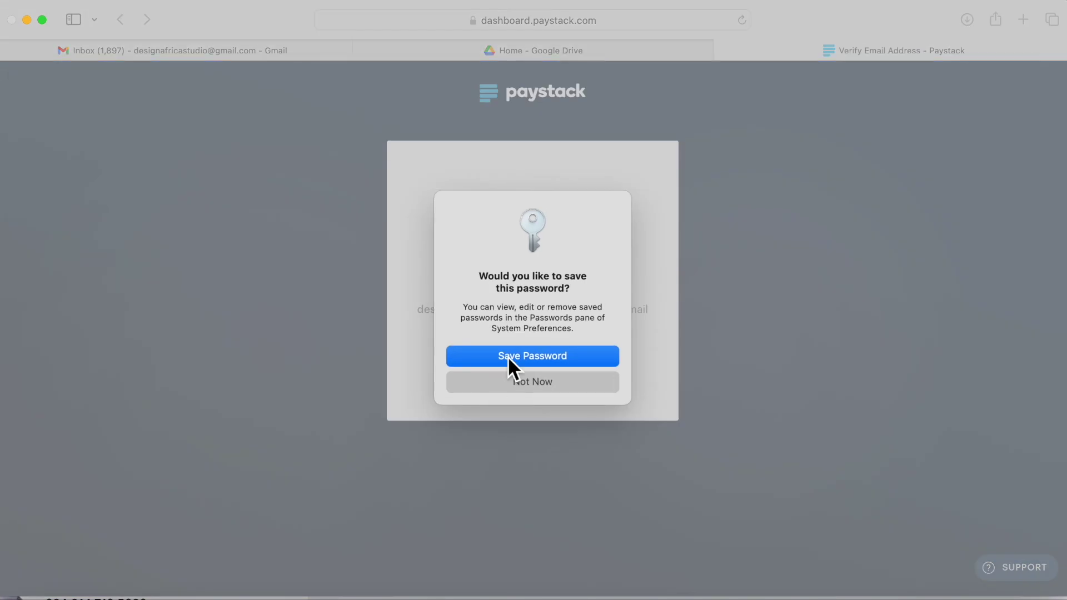
click(497, 359)
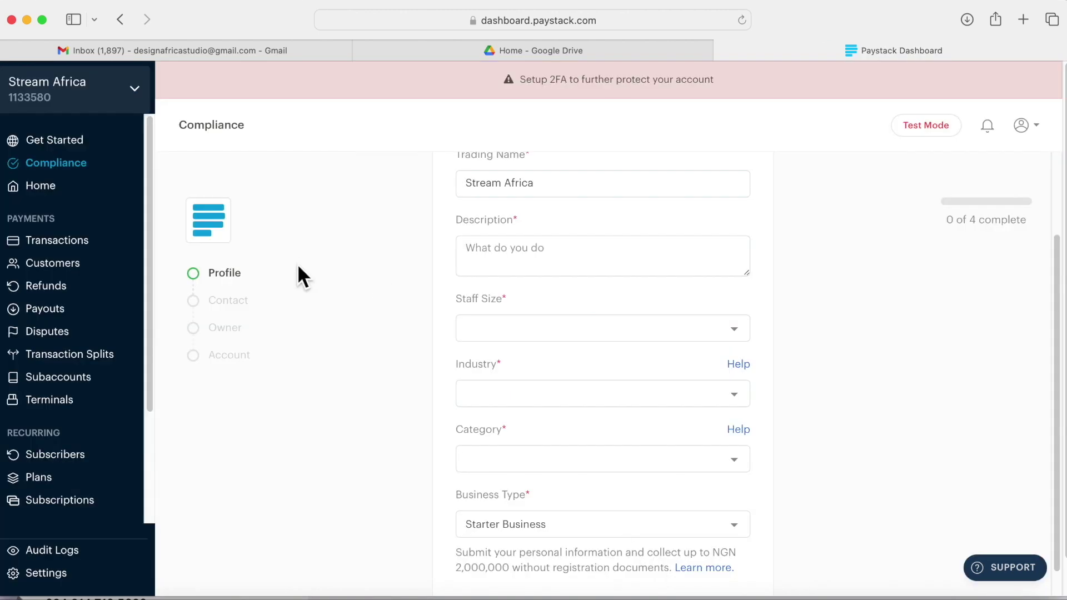
Step: Write a business description about selling digital products such as stock images
click(532, 256)
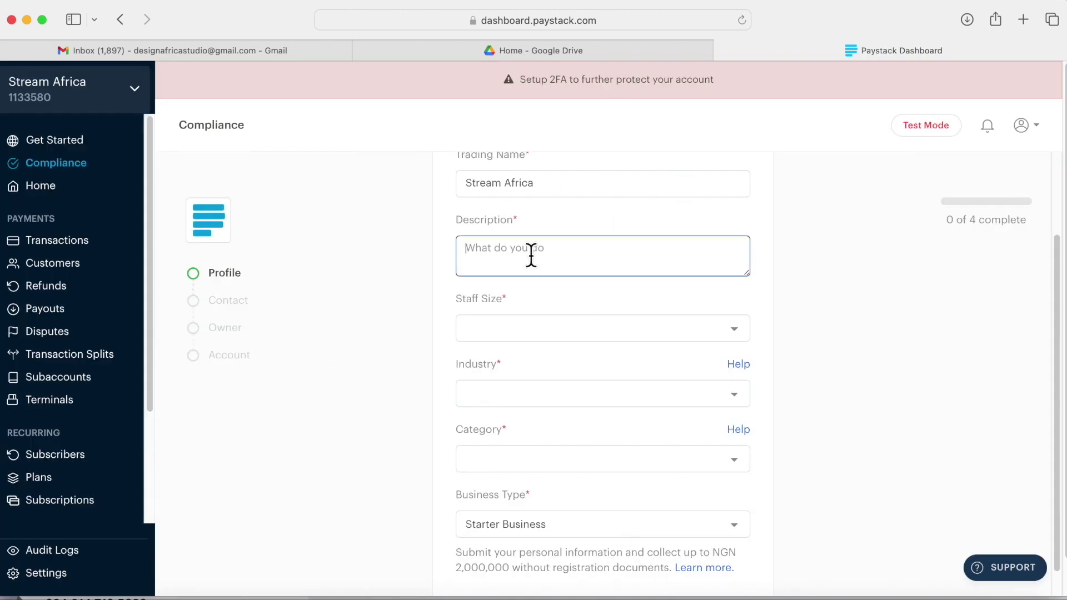
text(selling of digital product lack)
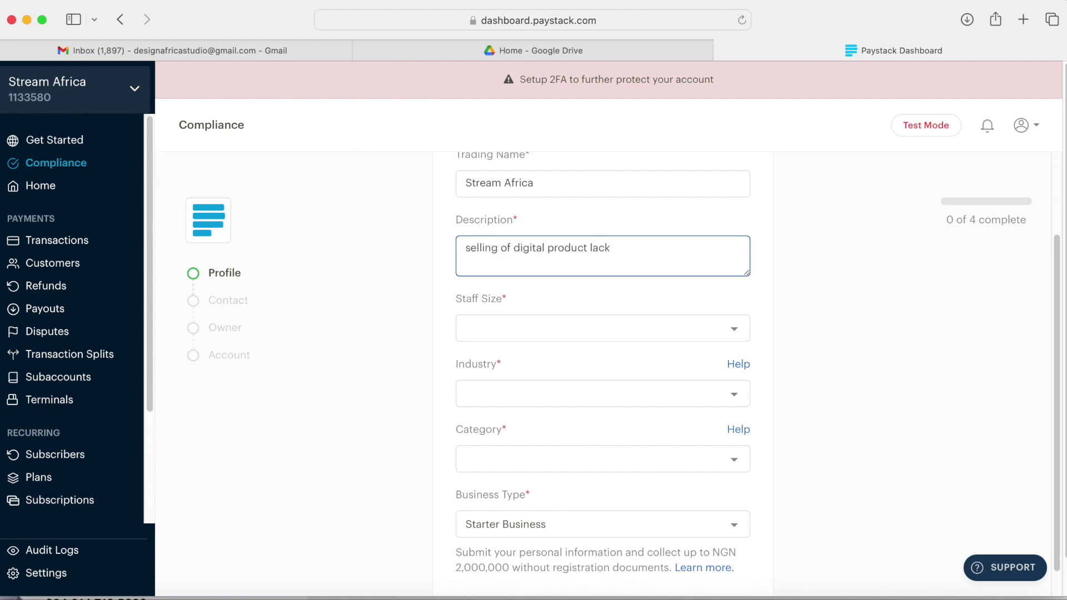
key(BackSpace)
key(BackSpace)
key(BackSpace)
text(ike stuck image)
Step: Set staff size 1 - 5 people, Digital goods, Other digital goods, Starter Business, and save
click(508, 328)
click(513, 340)
click(552, 393)
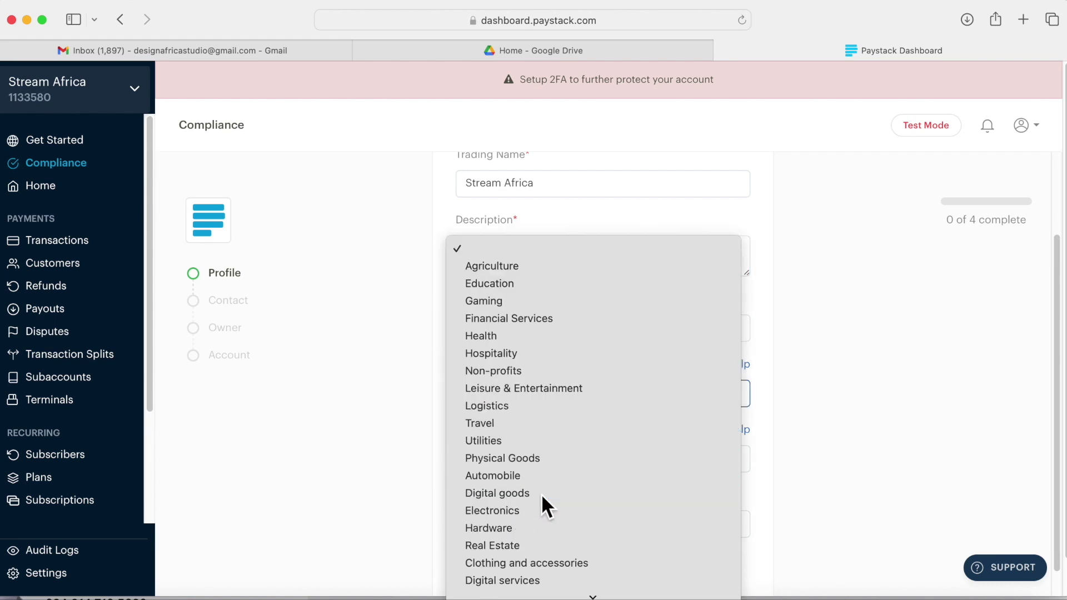
click(542, 494)
scroll(611, 456, down, 1)
click(729, 422)
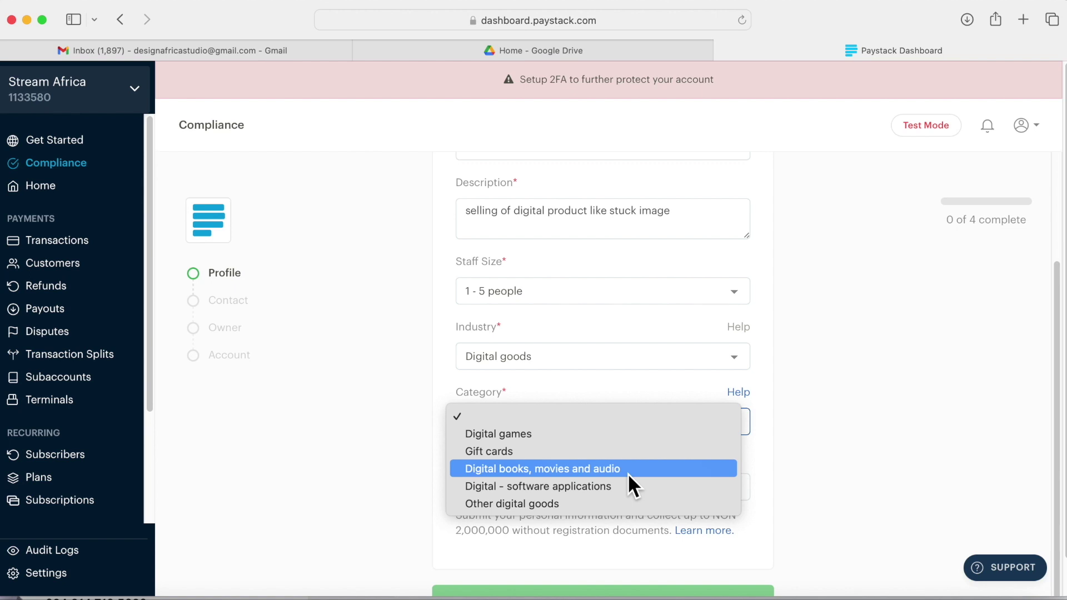
click(546, 507)
scroll(734, 452, down, 1)
click(736, 438)
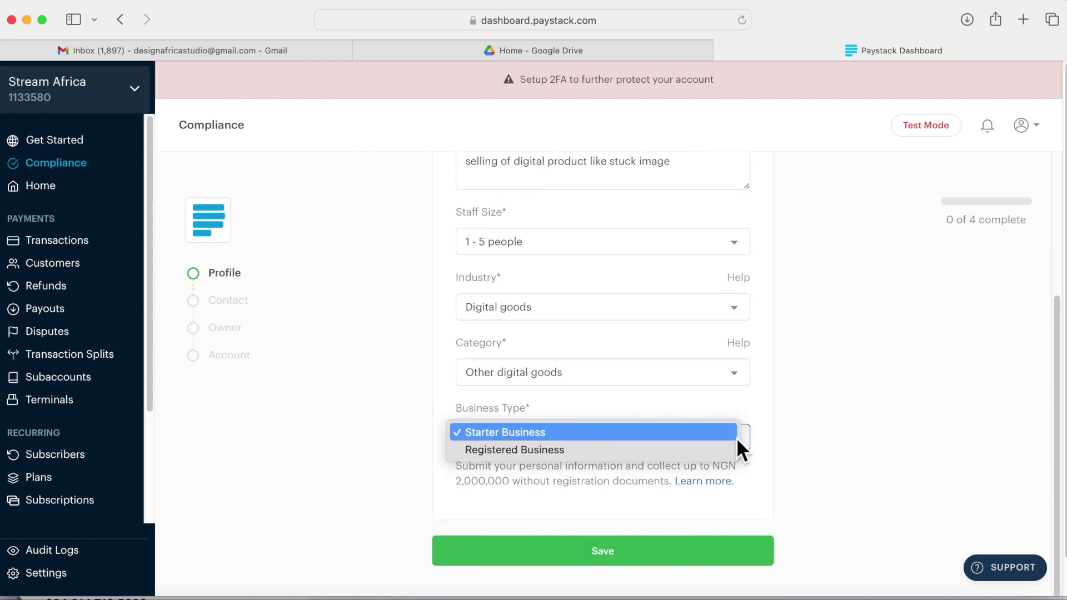
click(736, 438)
scroll(604, 481, down, 1)
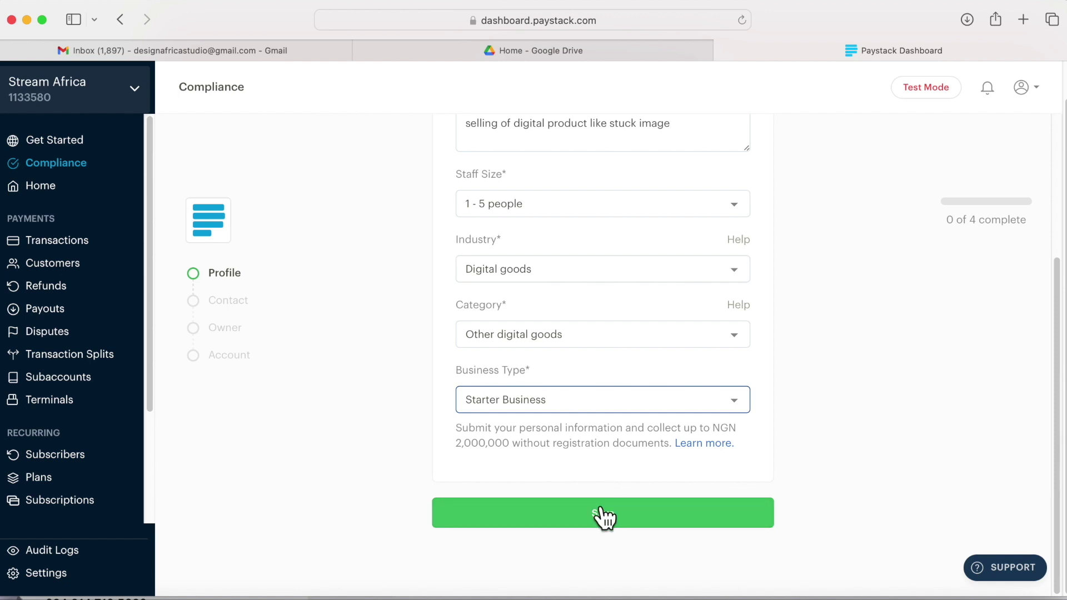
click(584, 514)
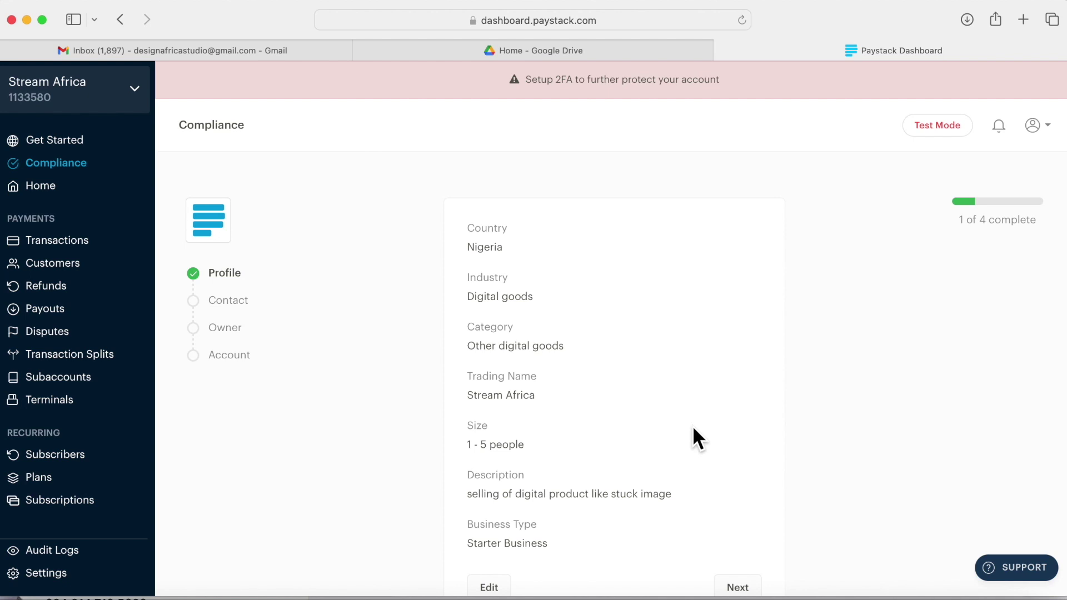
Step: Review the saved profile summary and continue to the Contact step
scroll(723, 500, down, 2)
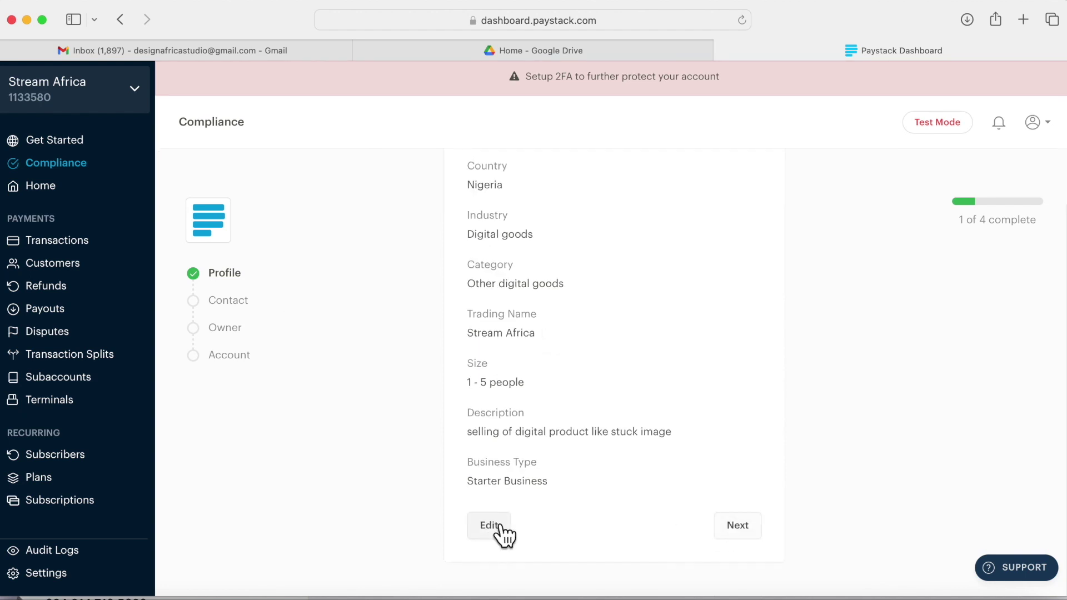
click(740, 530)
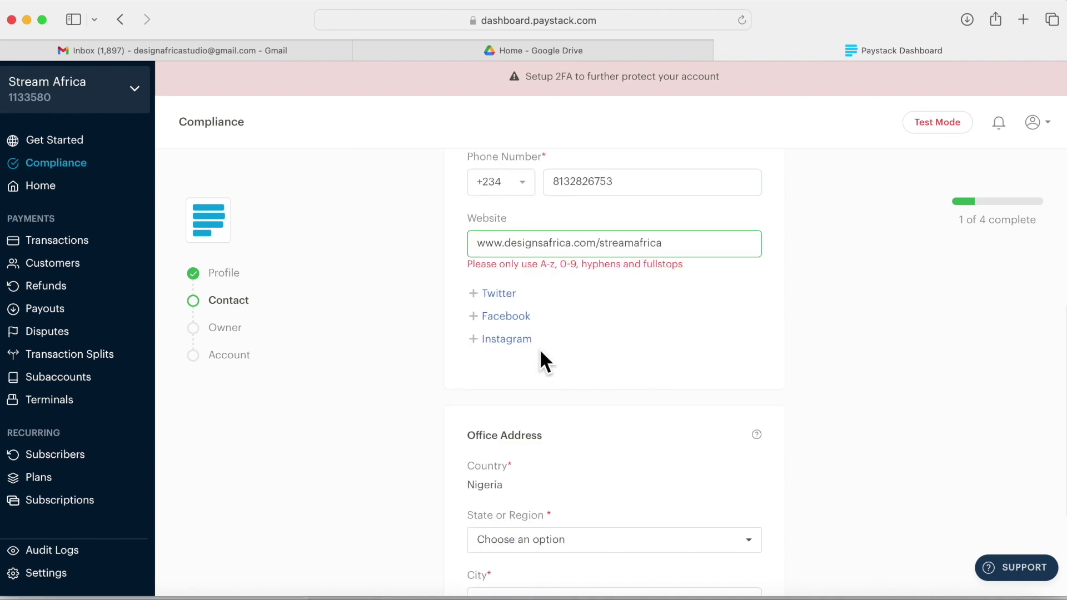
Step: Set the office state to Delta and the city to Asaba
scroll(540, 360, up, 1)
scroll(538, 360, down, 2)
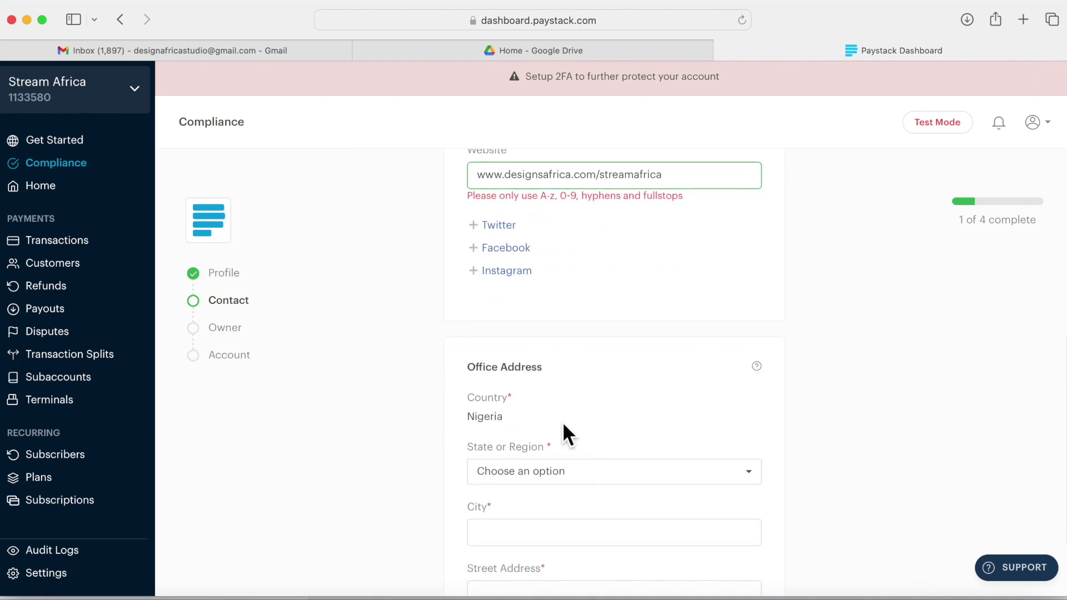
scroll(591, 398, down, 3)
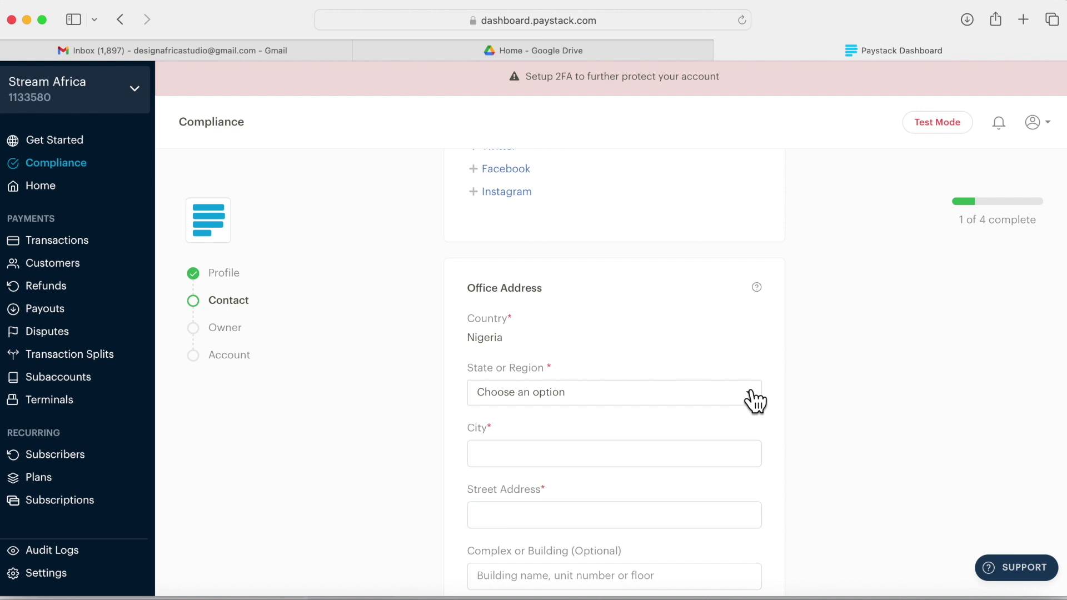
scroll(639, 338, down, 3)
click(749, 298)
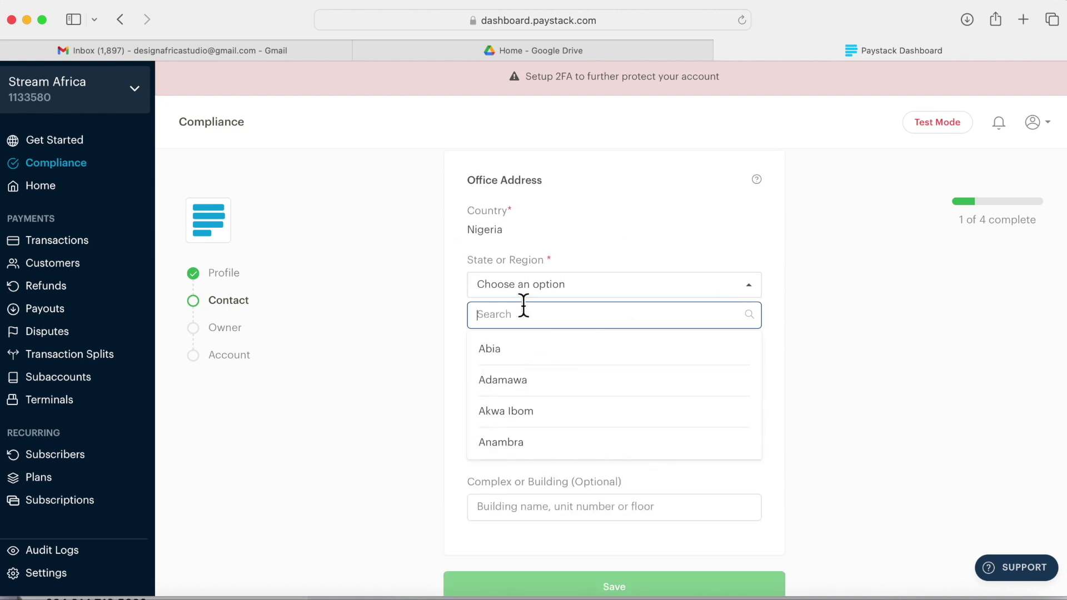
text(delt)
click(493, 350)
click(515, 346)
text(A)
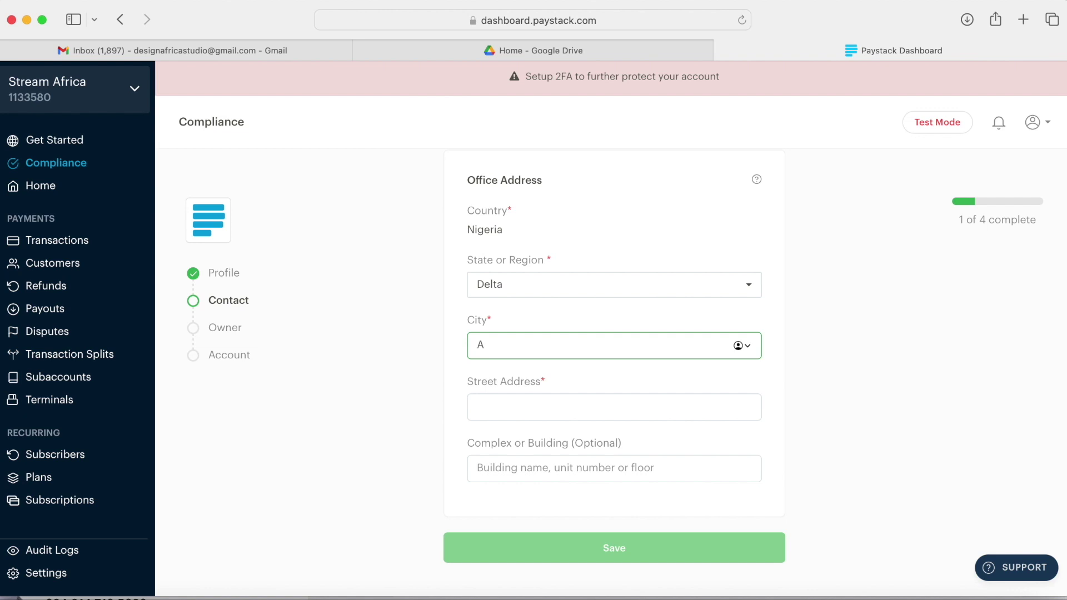
text(saba)
Step: Enter the office street address and building, then save the Contact step
click(507, 407)
scroll(507, 408, up, 1)
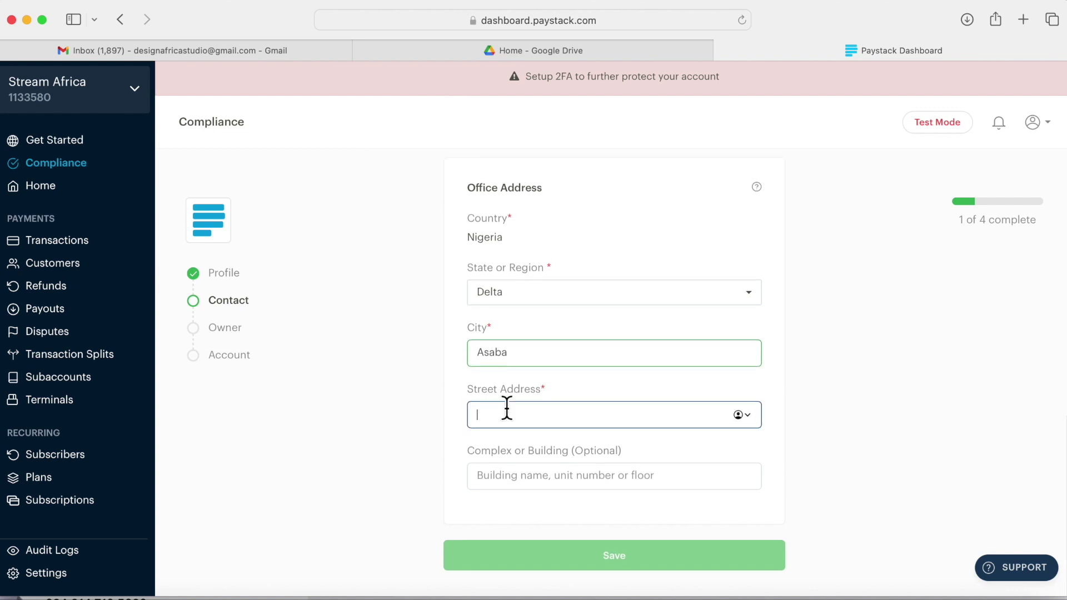
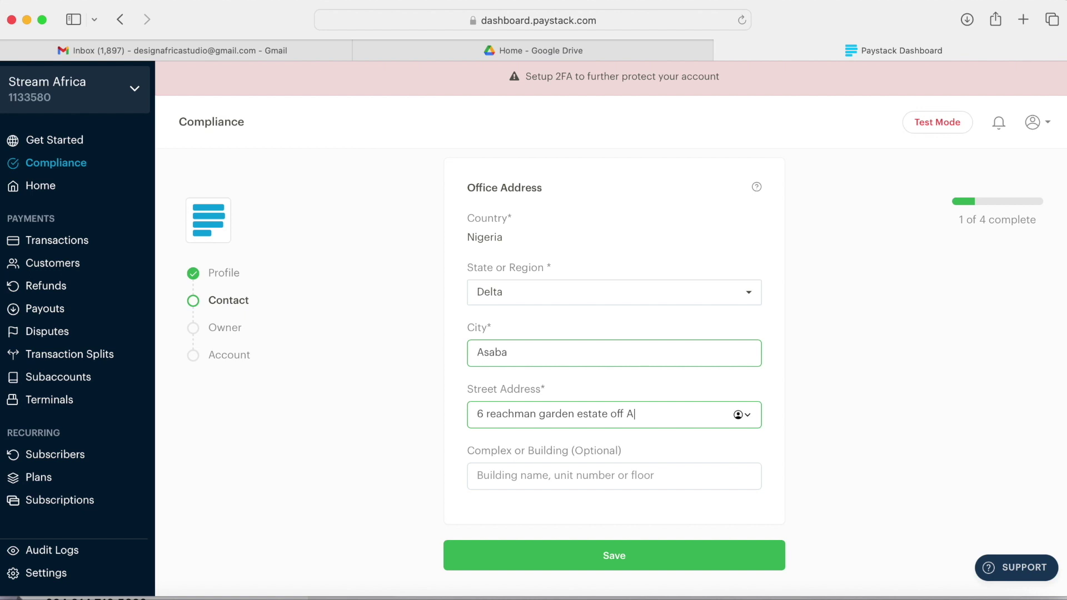
key(Tab)
text(building)
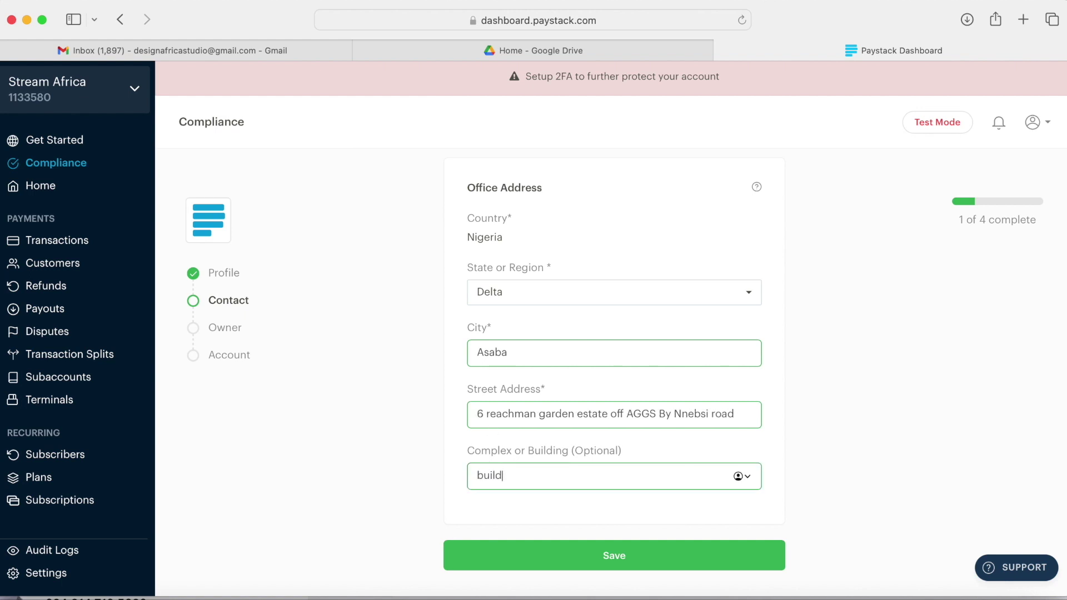
click(560, 556)
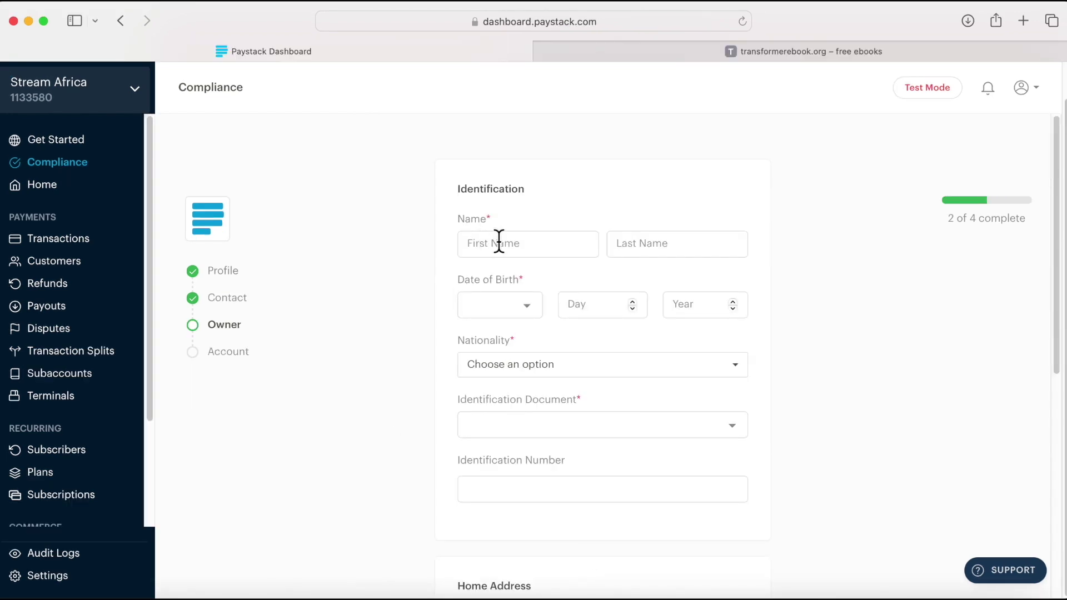
click(499, 242)
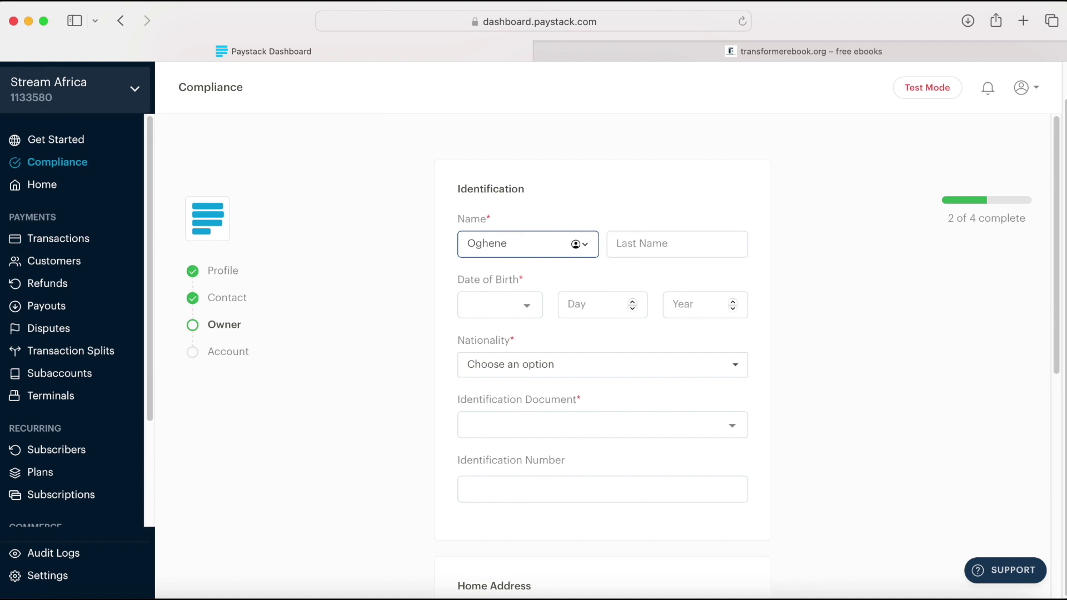
click(674, 247)
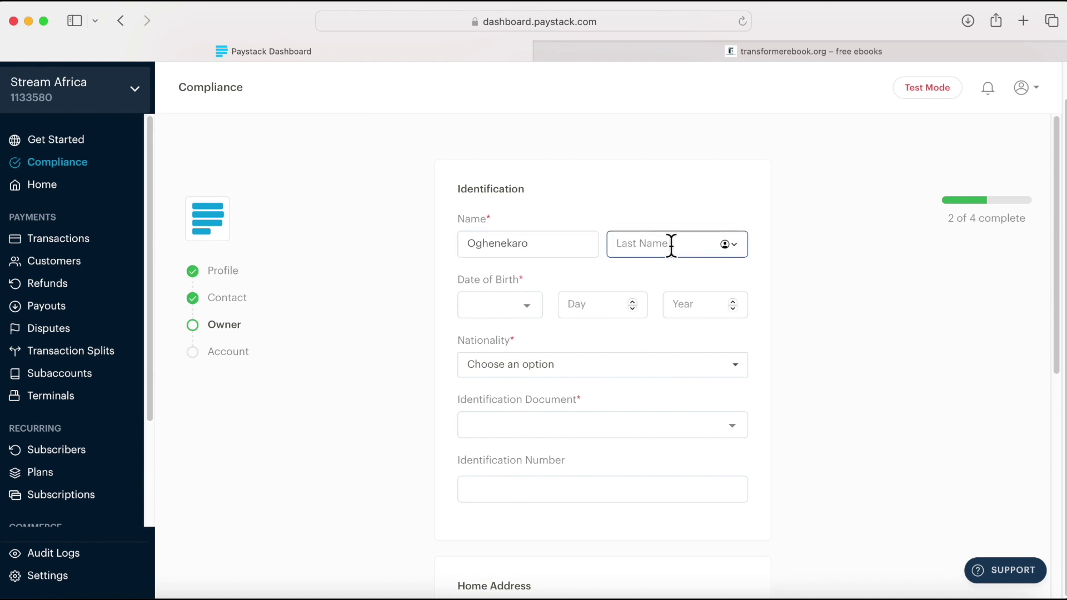
click(523, 310)
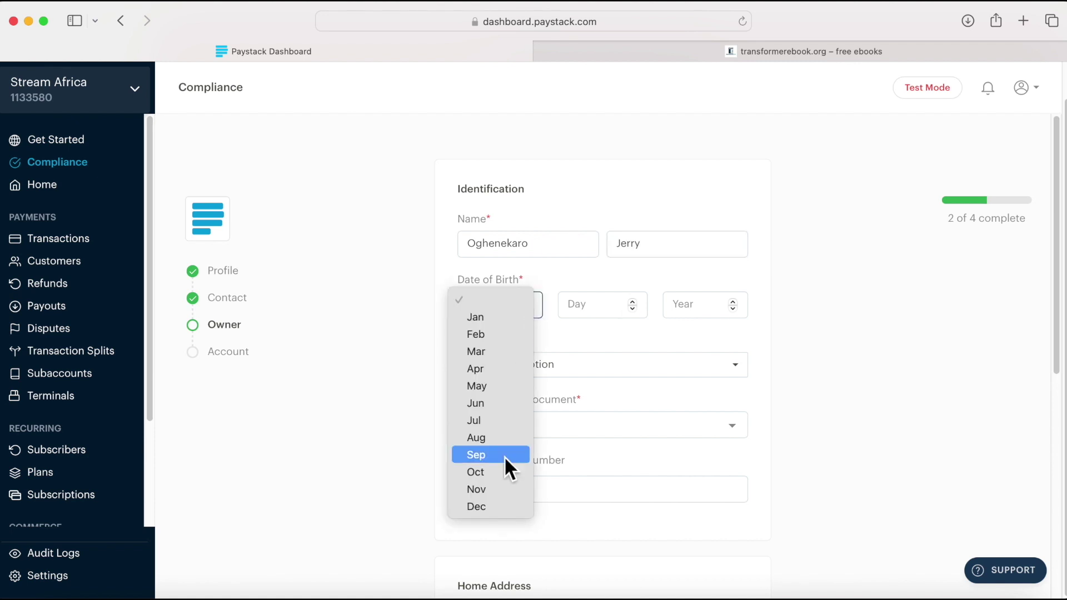
click(497, 505)
click(632, 302)
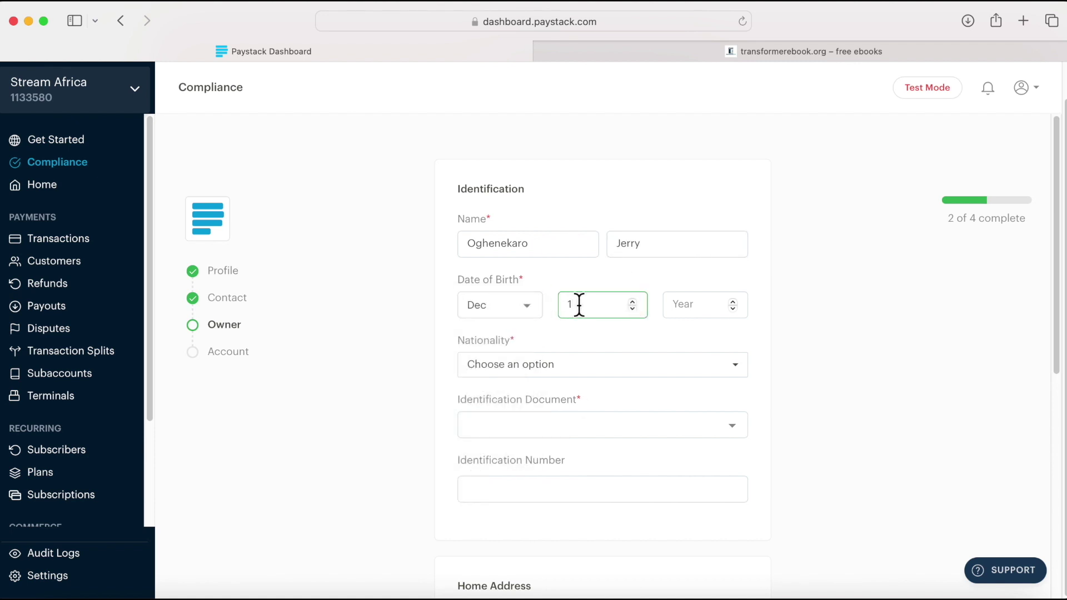
key(BackSpace)
text(1)
key(BackSpace)
text(28)
click(710, 301)
text(1988)
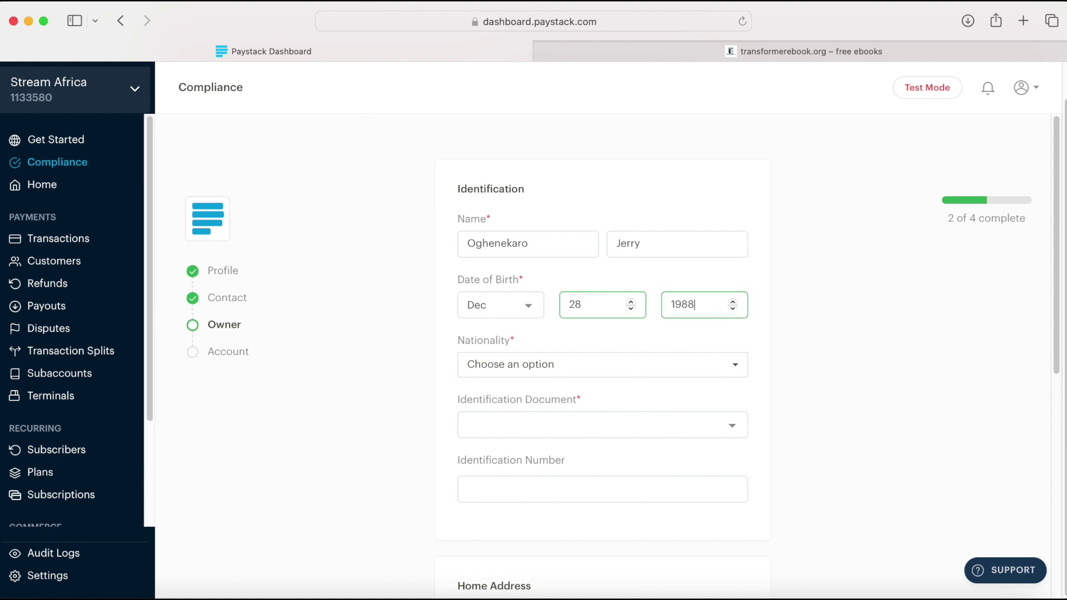
Step: Set nationality to Nigeria and identification document to National Identity Number
click(735, 366)
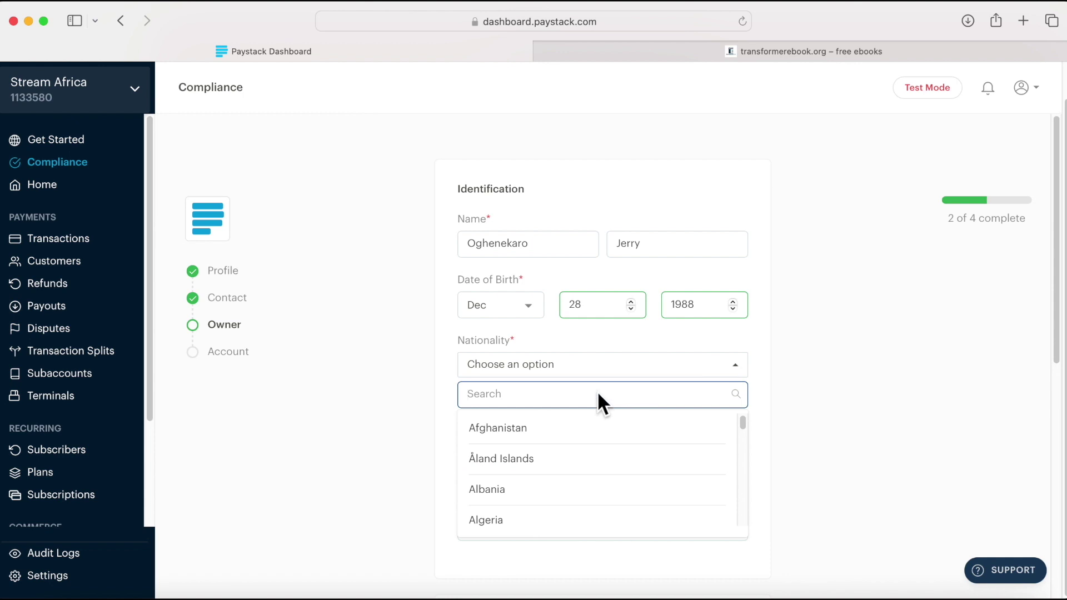
text(niger)
click(482, 460)
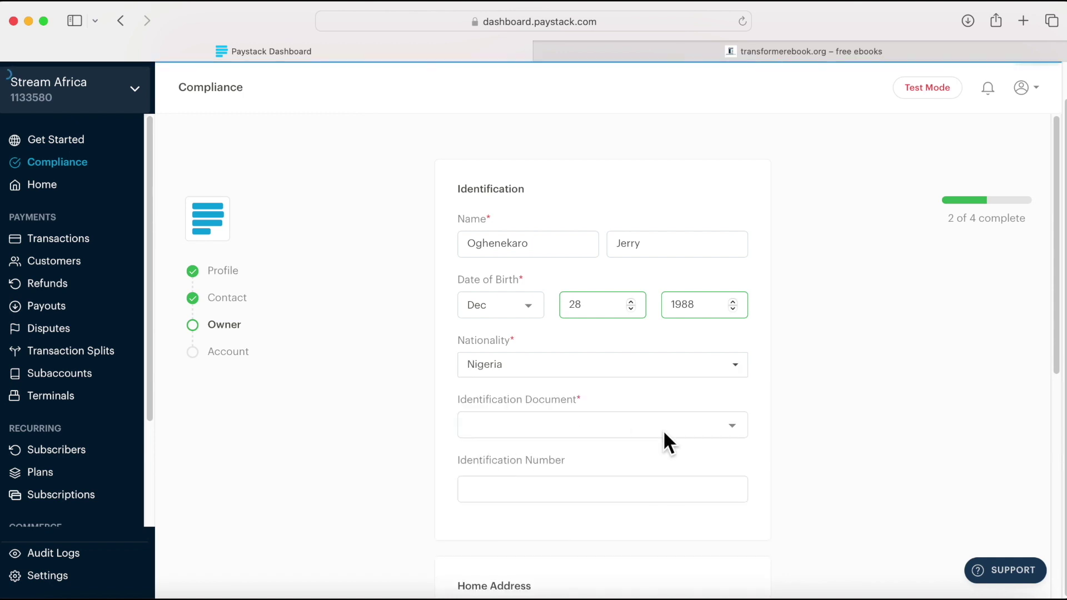
click(729, 425)
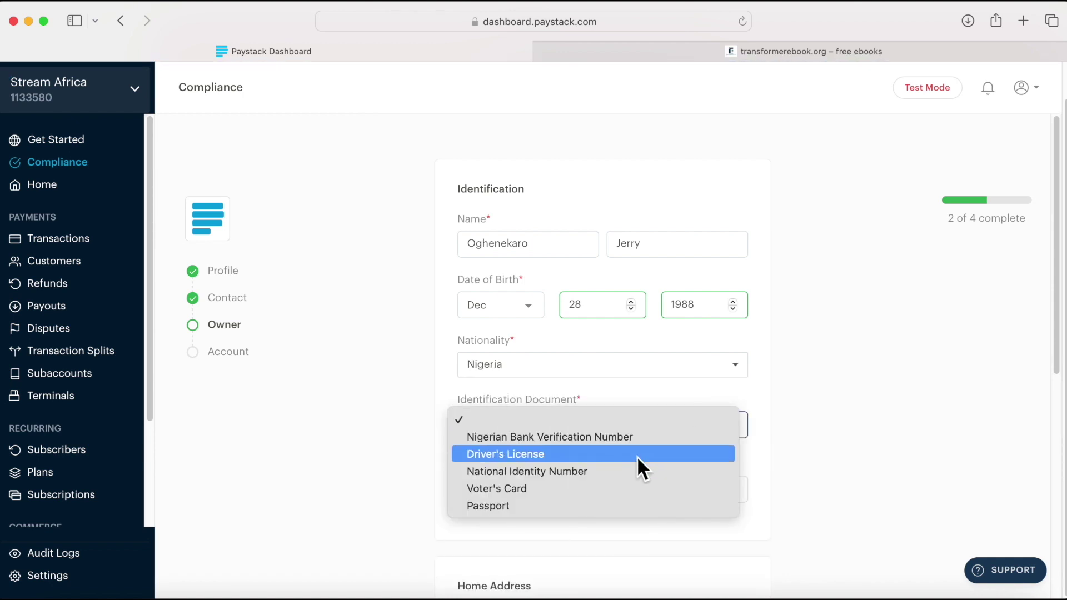
click(598, 470)
scroll(501, 444, down, 2)
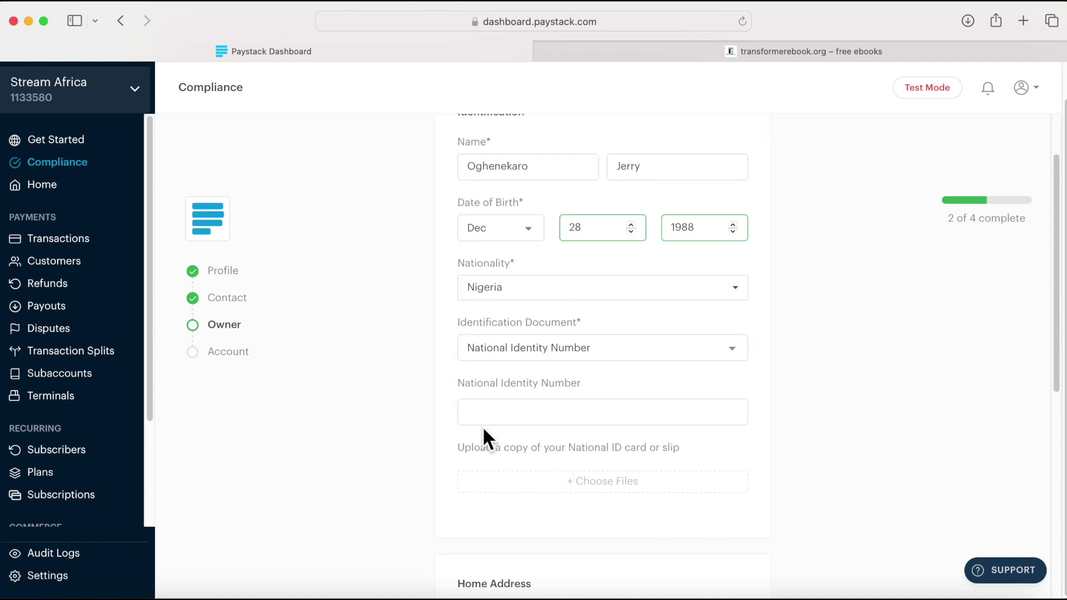
click(485, 411)
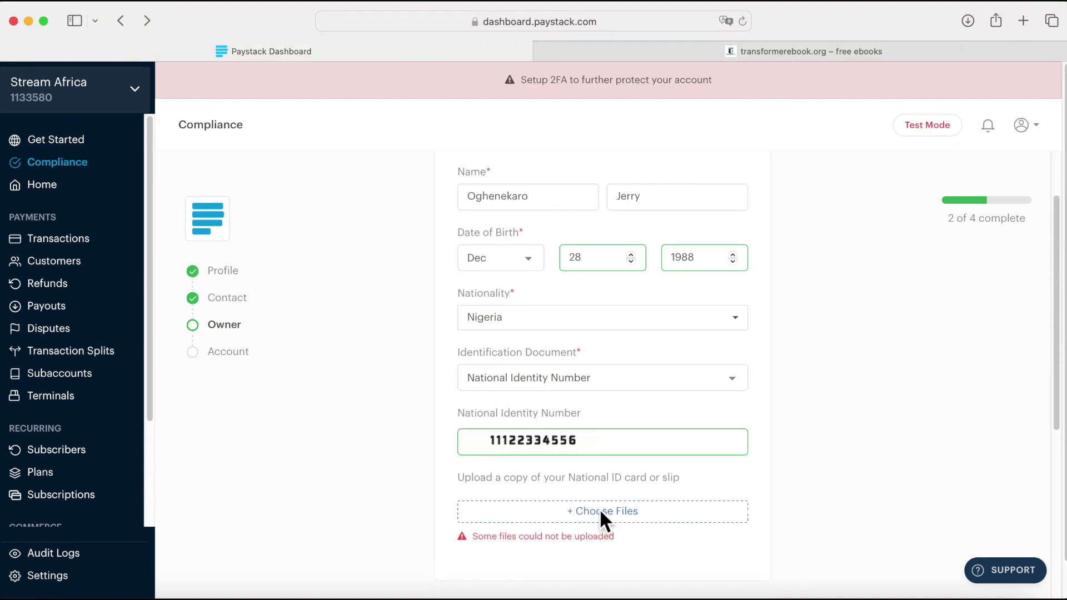
Step: Upload the owner's ID card image
click(599, 510)
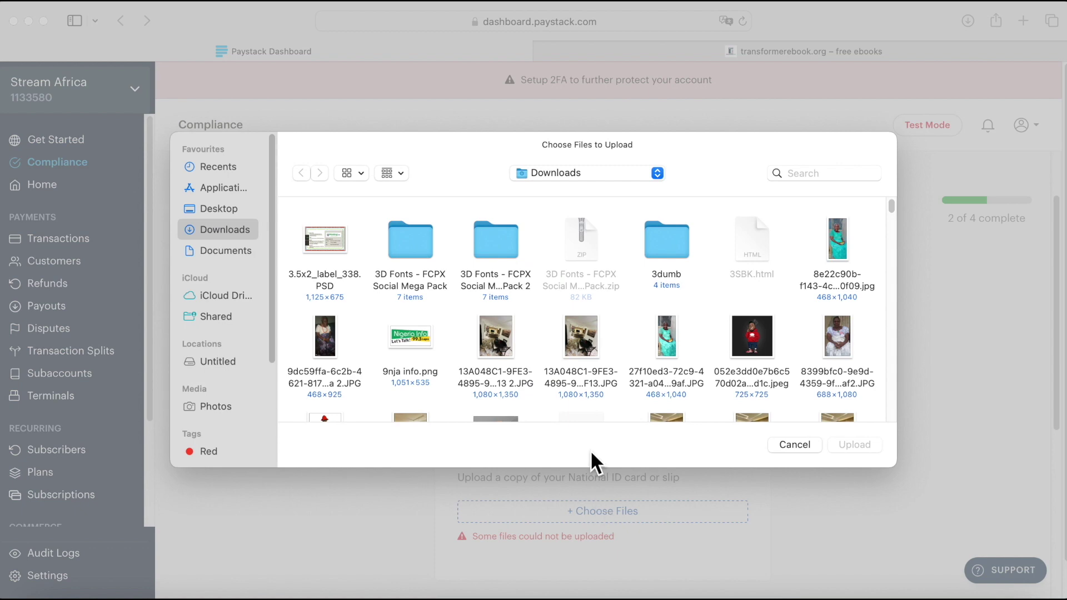
double_click(593, 347)
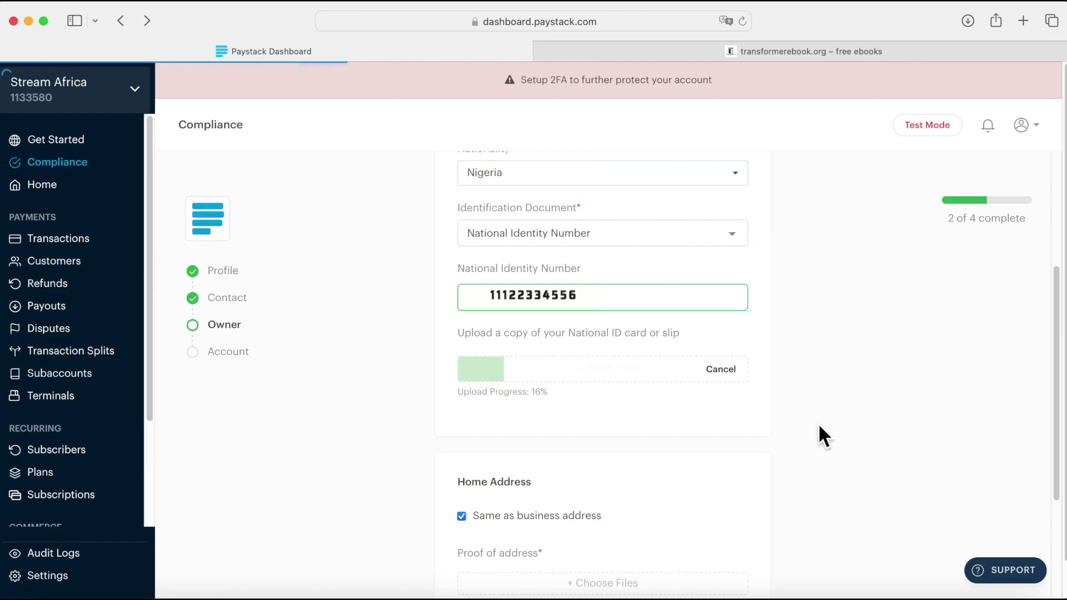
scroll(562, 438, down, 3)
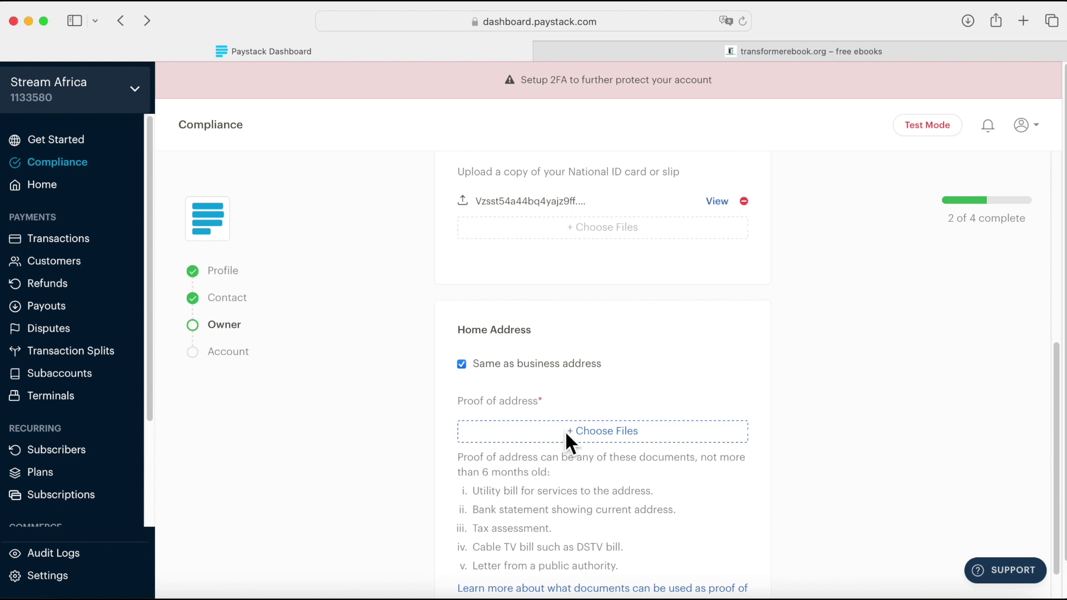
Step: Upload the proof of address file and save the owner details
click(564, 433)
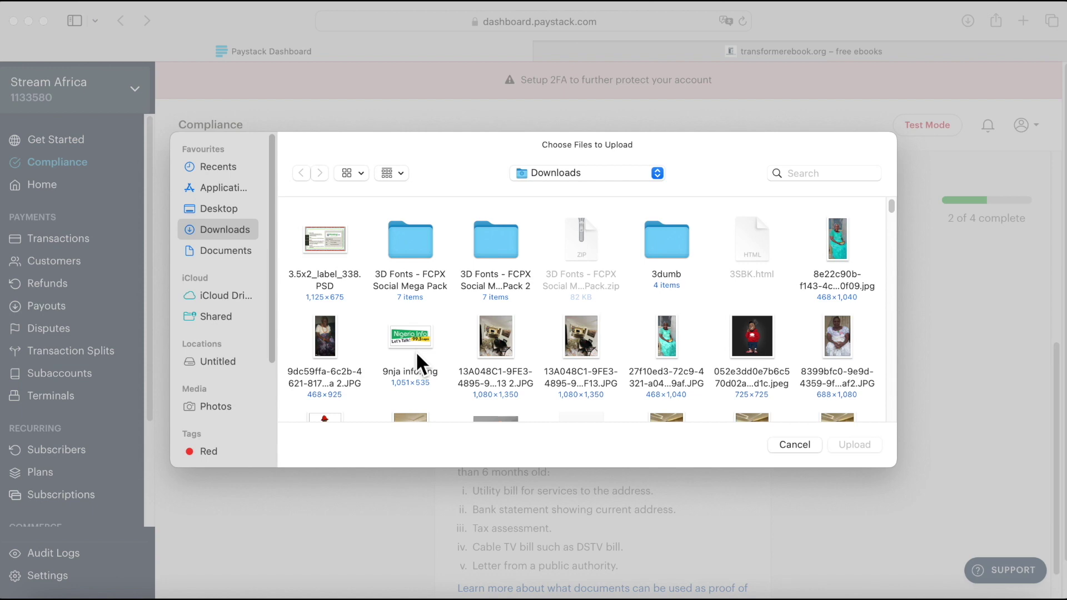
scroll(416, 350, down, 2)
click(415, 261)
click(854, 445)
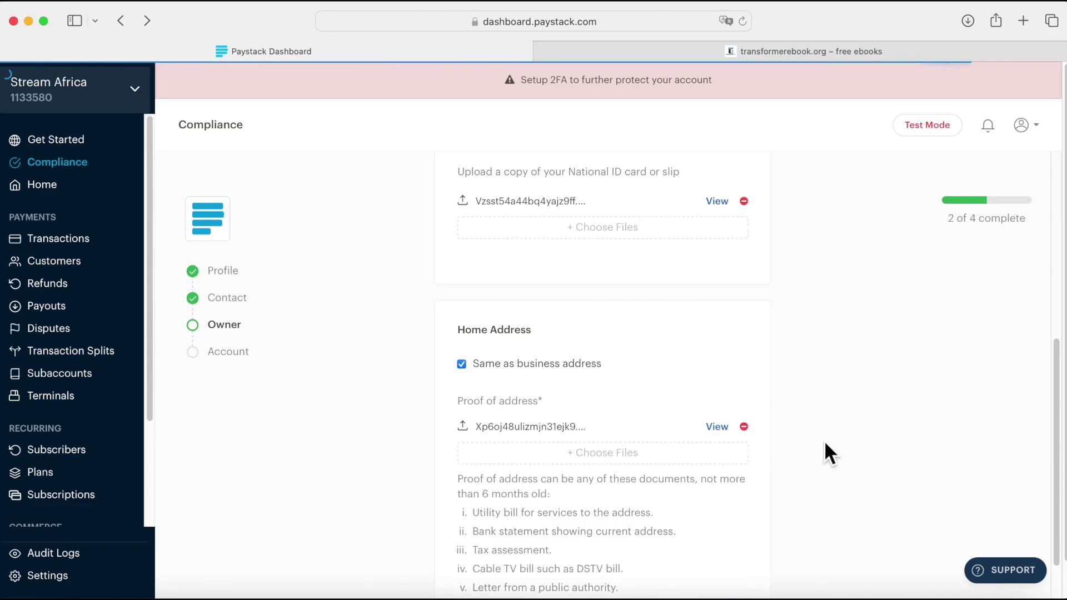
scroll(825, 441, down, 2)
scroll(826, 444, down, 2)
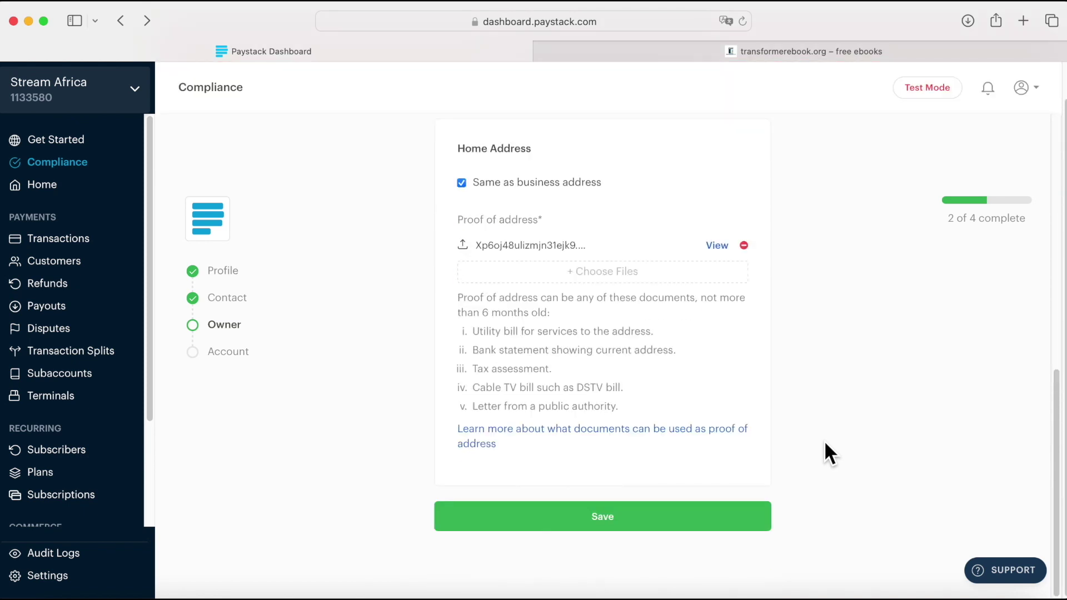
click(642, 520)
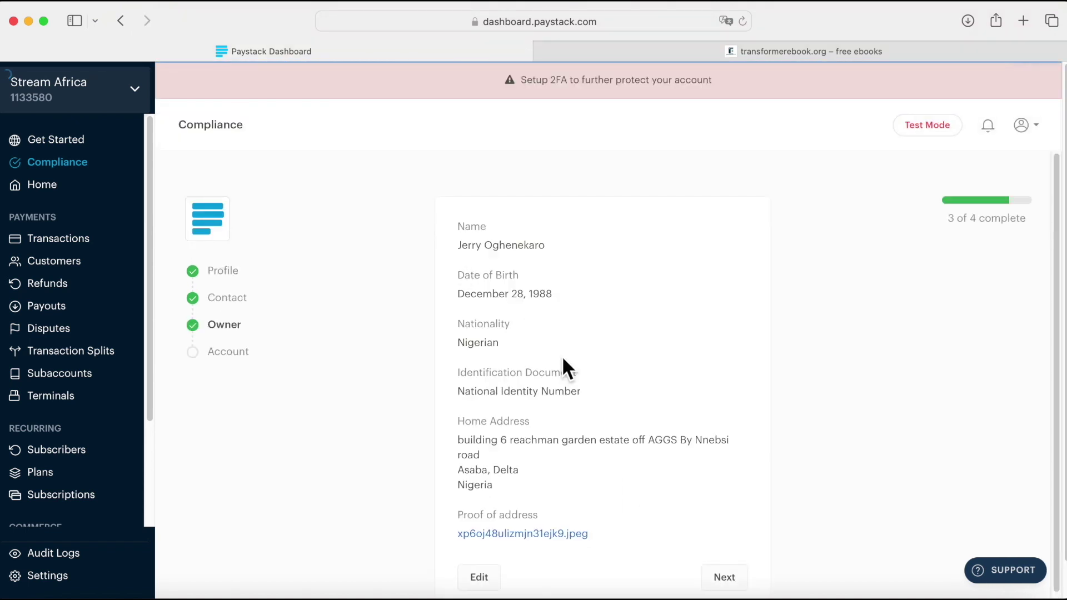
scroll(563, 358, down, 2)
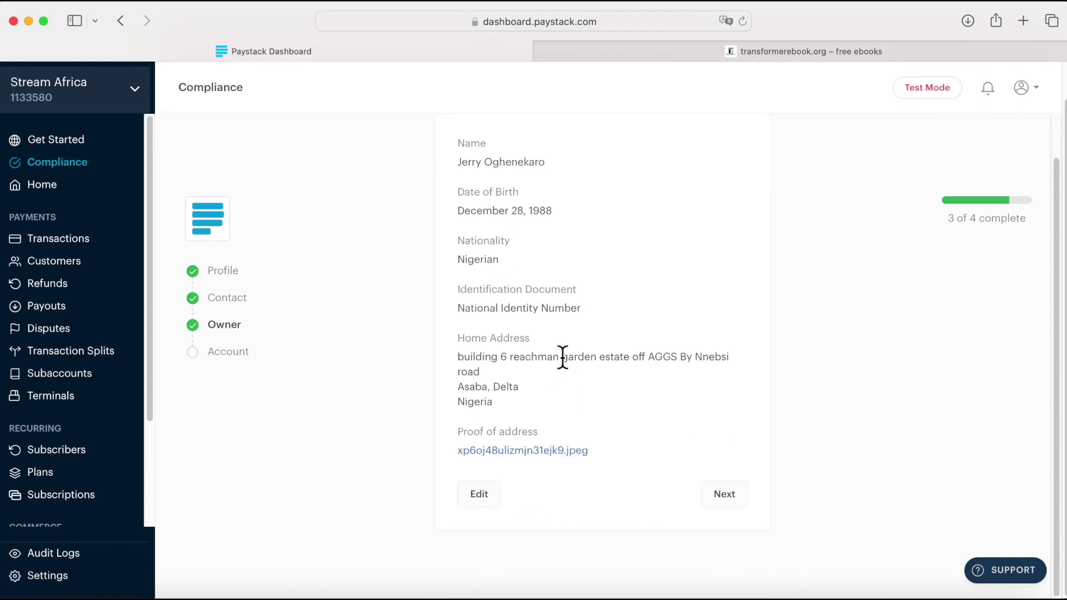
Step: Add a Zenith Bank payout account with the owner's account number and save it
click(723, 492)
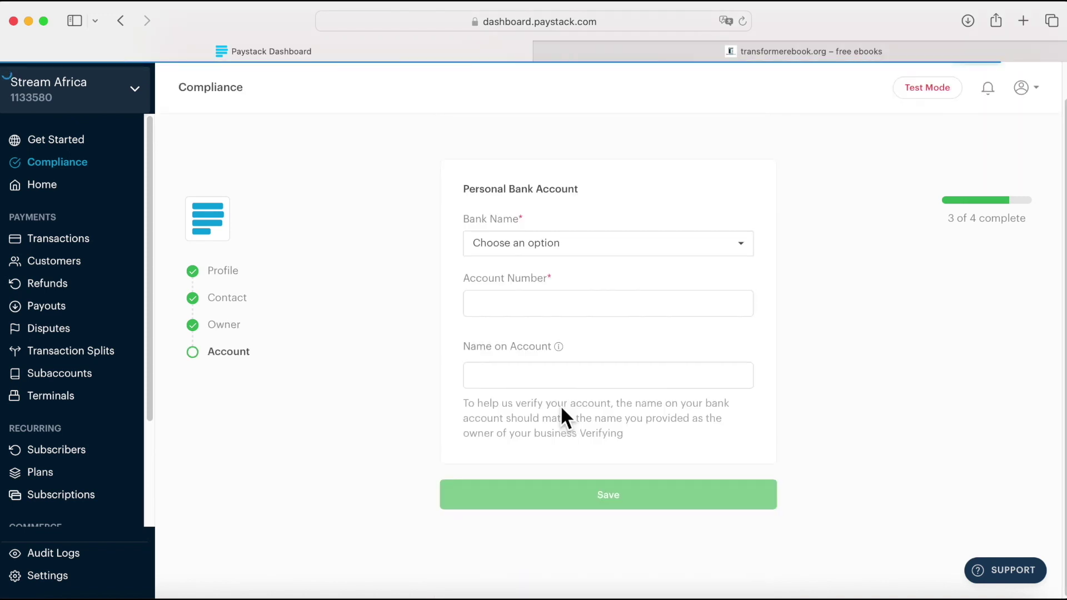
click(528, 242)
text(ze)
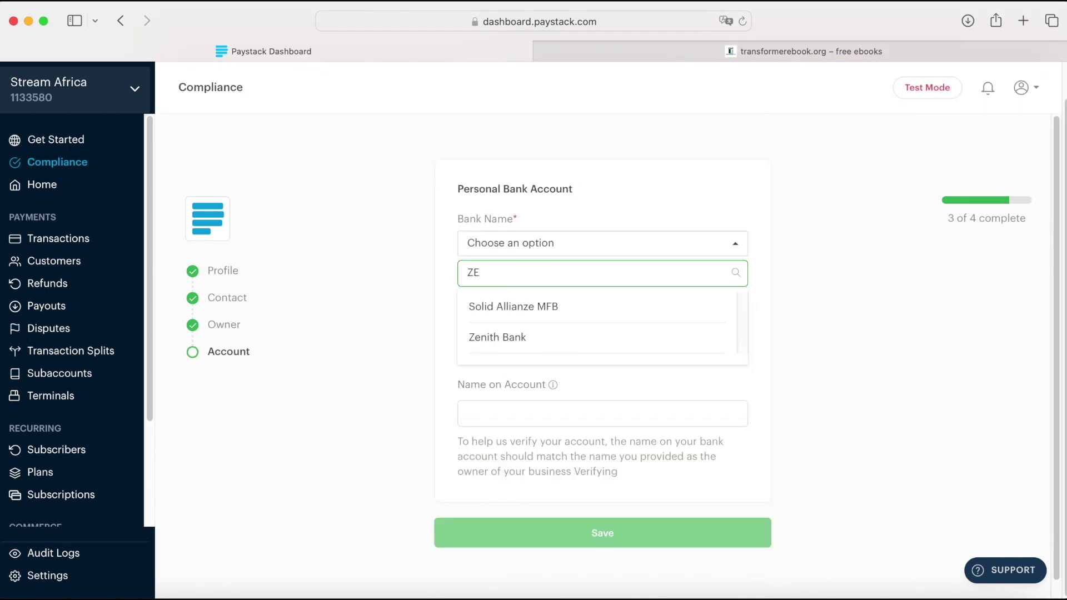
click(499, 335)
click(516, 303)
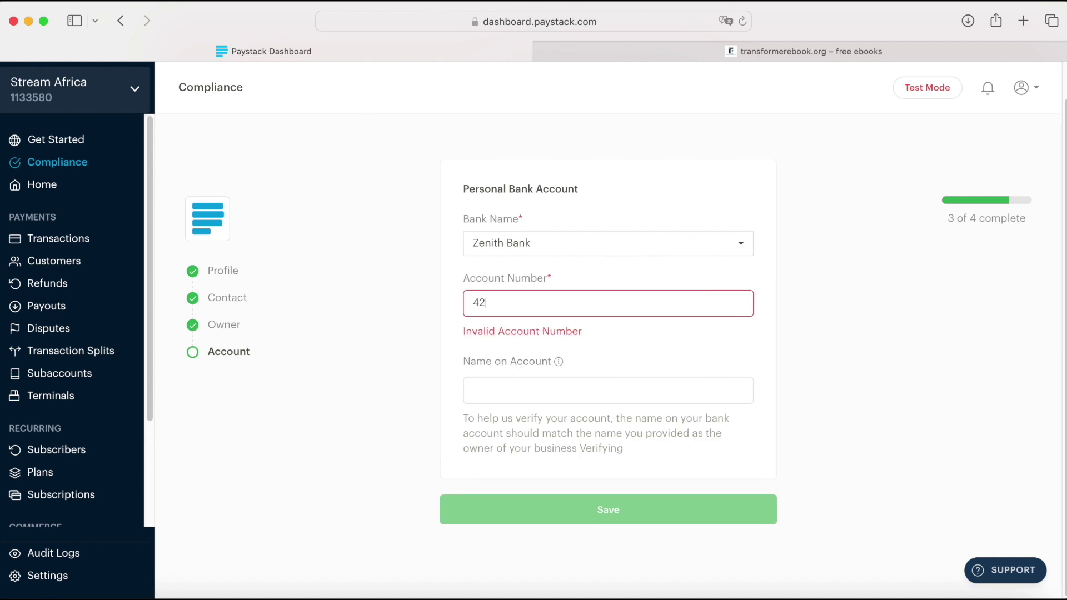
click(589, 495)
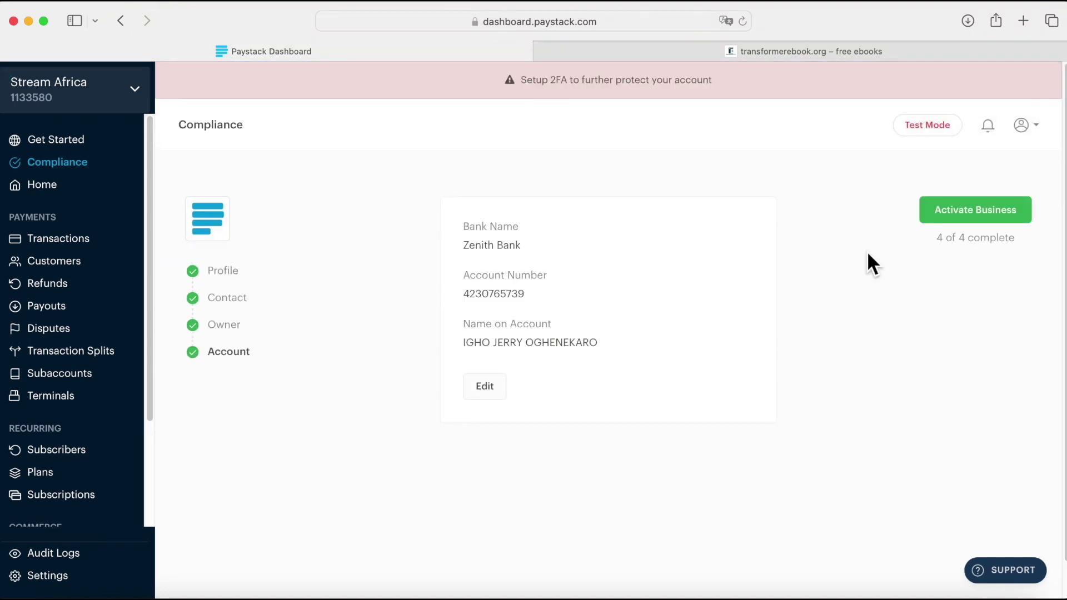
Step: Activate the business to switch the dashboard to Live mode
click(966, 209)
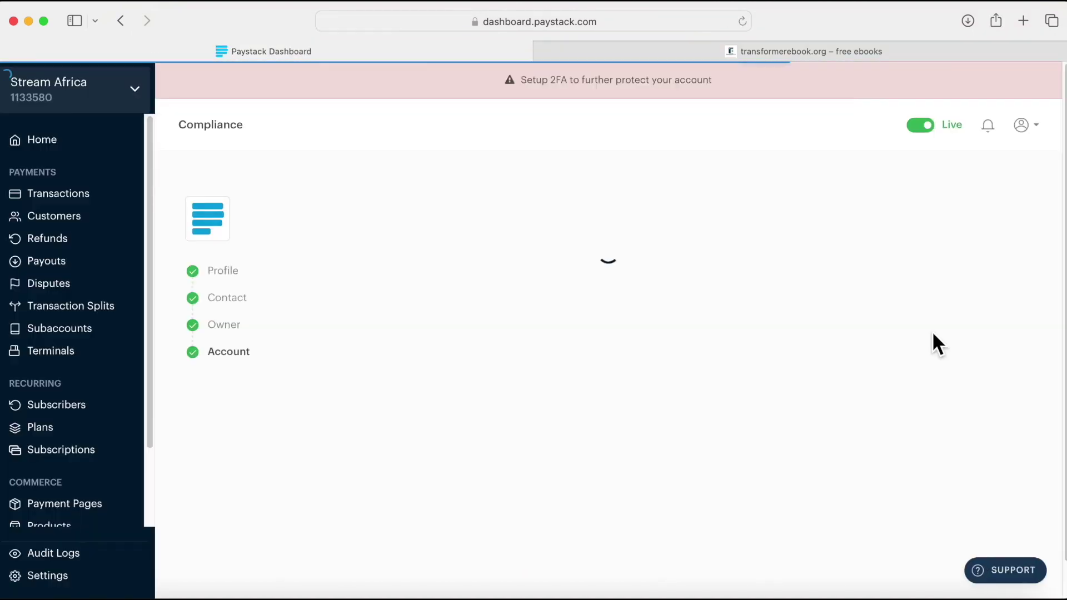